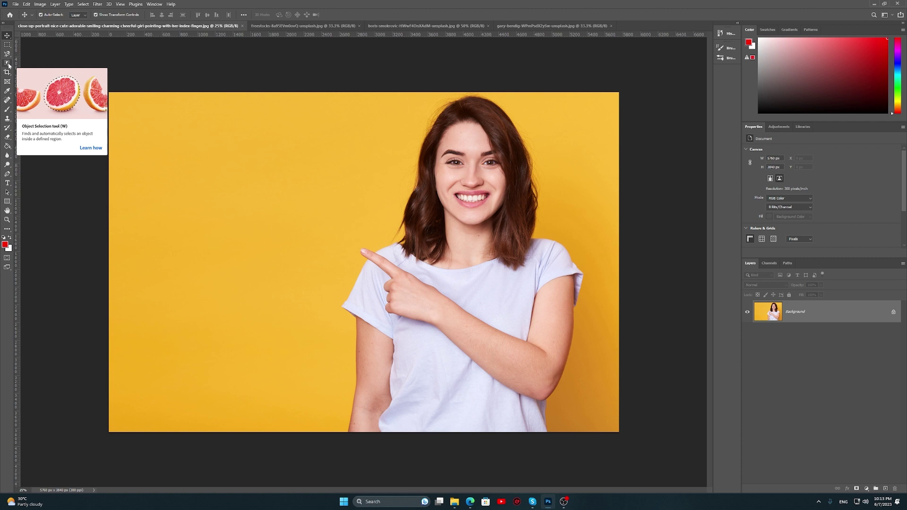
Choose the Object Selection Tool in Rectangle mode and box the woman from hair to waist.
click(8, 63)
right_click(8, 64)
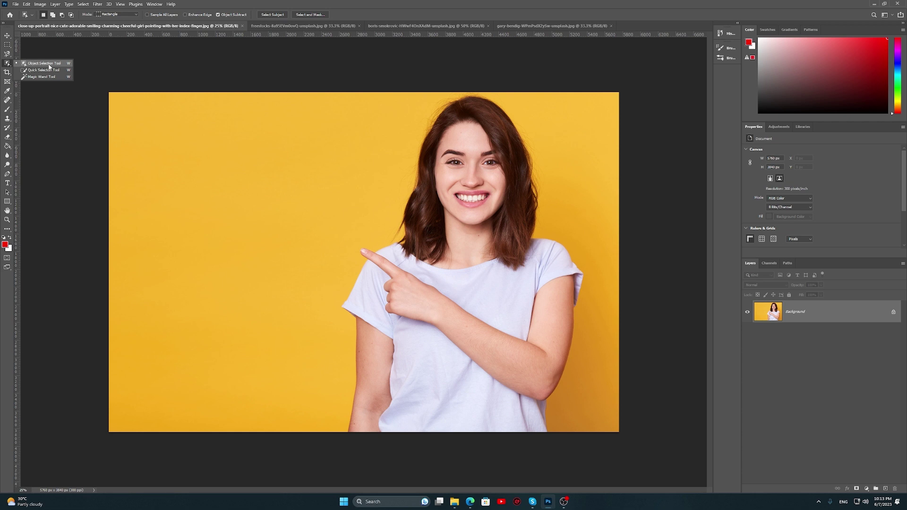
click(46, 64)
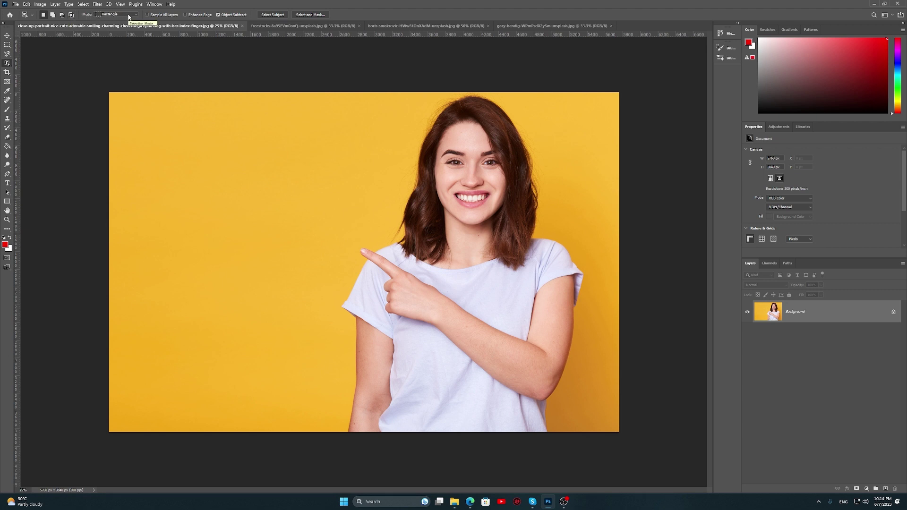
click(129, 16)
click(118, 20)
mouse_move(320, 92)
mouse_down()
mouse_move(586, 462)
mouse_move(596, 462)
mouse_up()
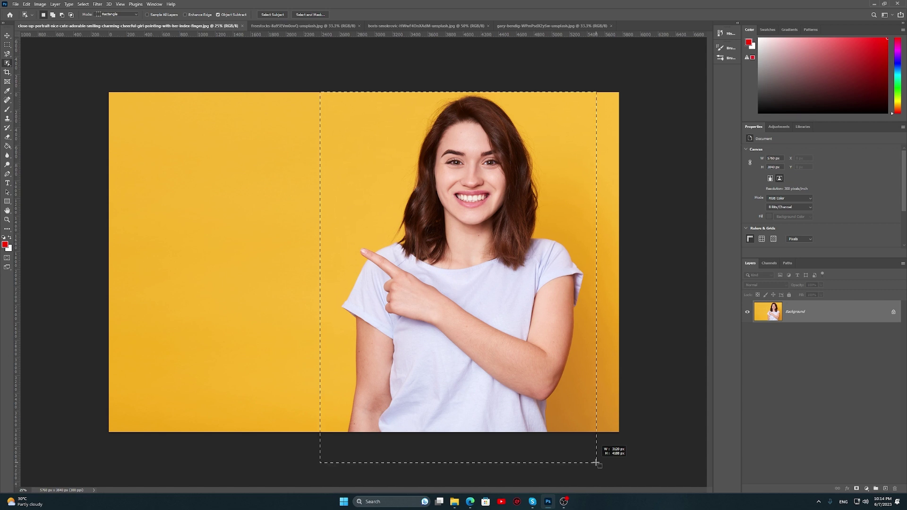
Finish the detection box so the woman is selected, then zoom in on her outline.
drag(595, 462, 597, 463)
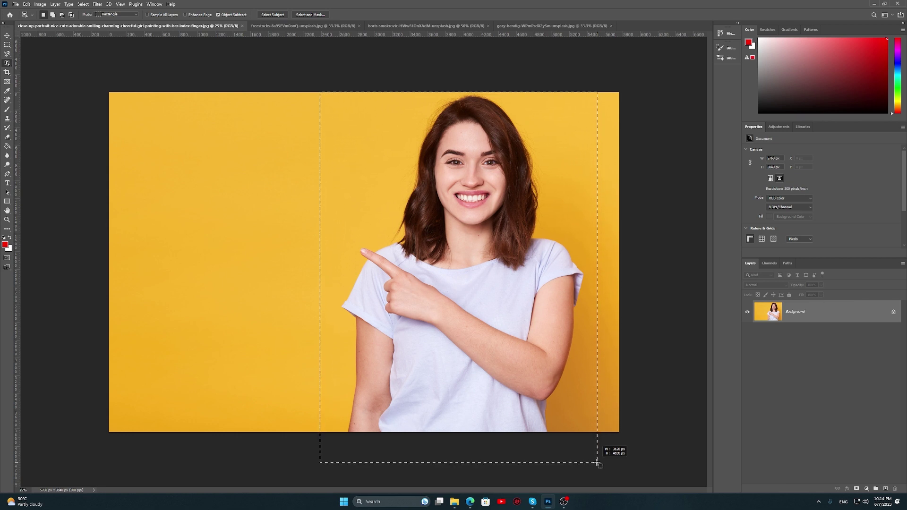
drag(597, 462, 596, 463)
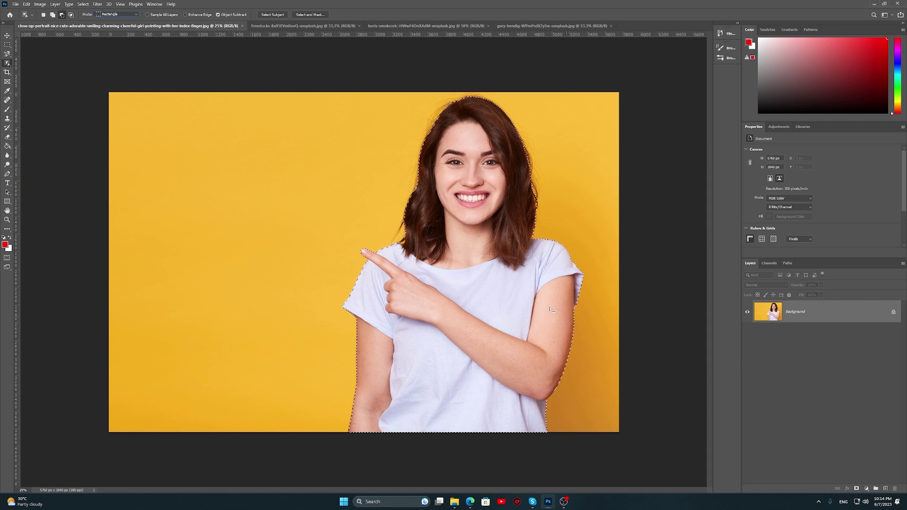
key(v)
scroll(540, 238, up, 3)
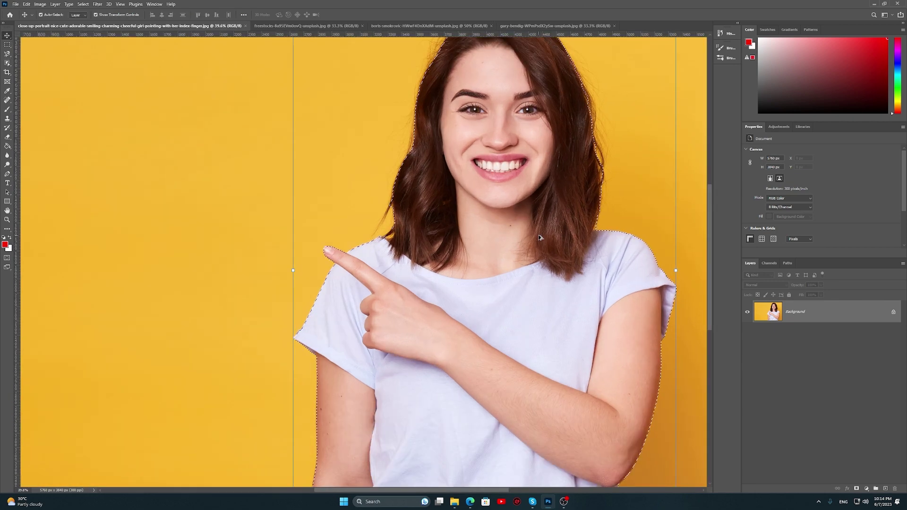
scroll(425, 234, up, 2)
scroll(279, 228, up, 3)
scroll(293, 226, up, 2)
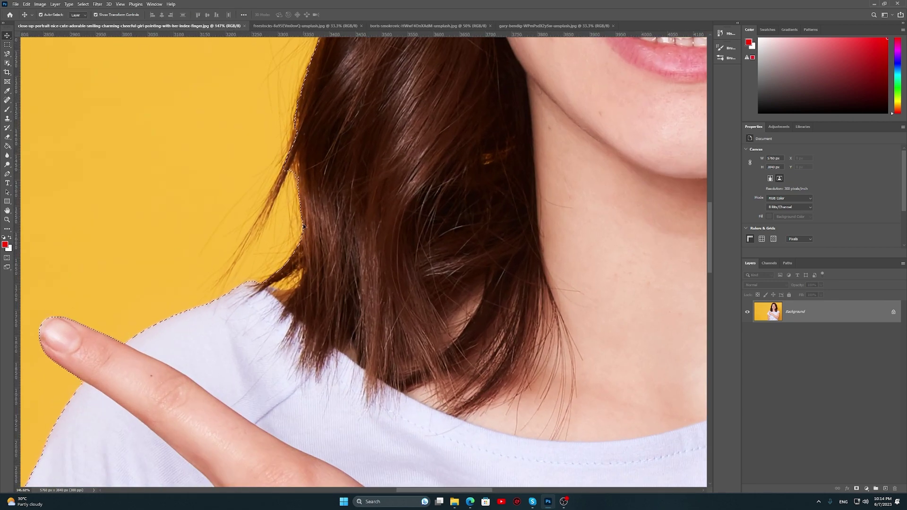
Inspect the selection edges, zoom back out, and deselect the woman.
scroll(303, 226, left, 3)
scroll(304, 226, down, 1)
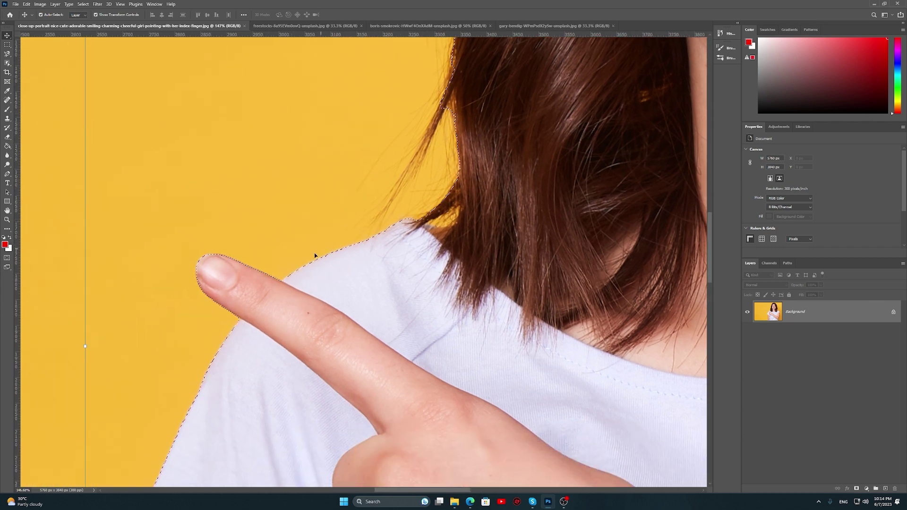
scroll(314, 255, down, 5)
scroll(331, 212, left, 3)
scroll(372, 117, down, 2)
scroll(392, 165, down, 3)
scroll(392, 166, right, 1)
scroll(411, 222, down, 3)
scroll(429, 283, down, 1)
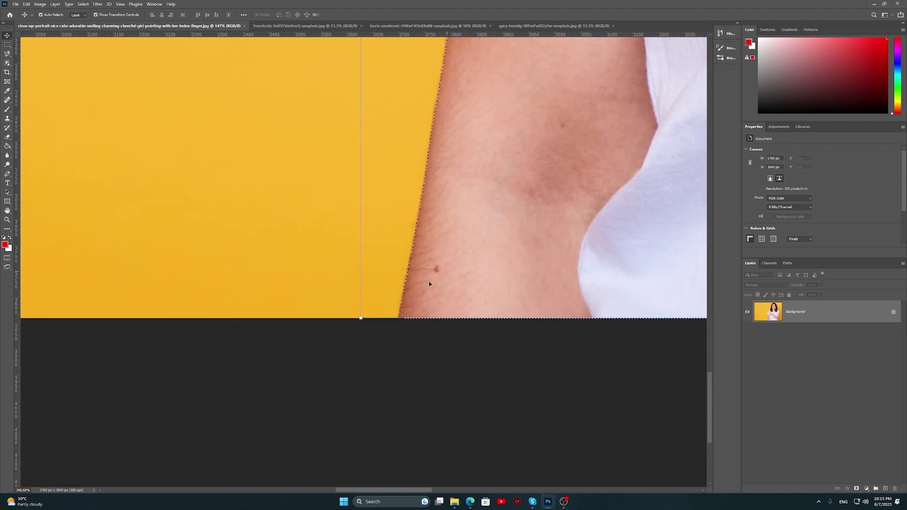
scroll(448, 301, down, 3)
scroll(447, 293, down, 4)
scroll(441, 282, down, 1)
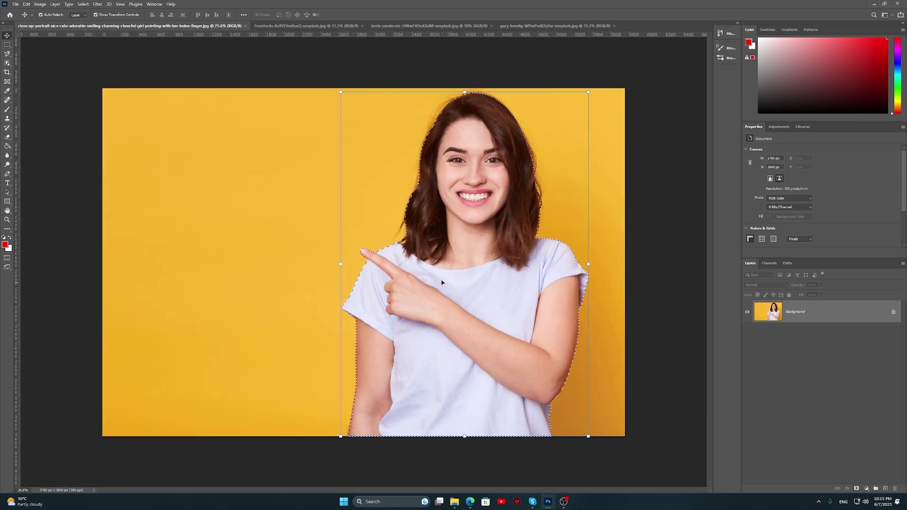
key(ctrl+d)
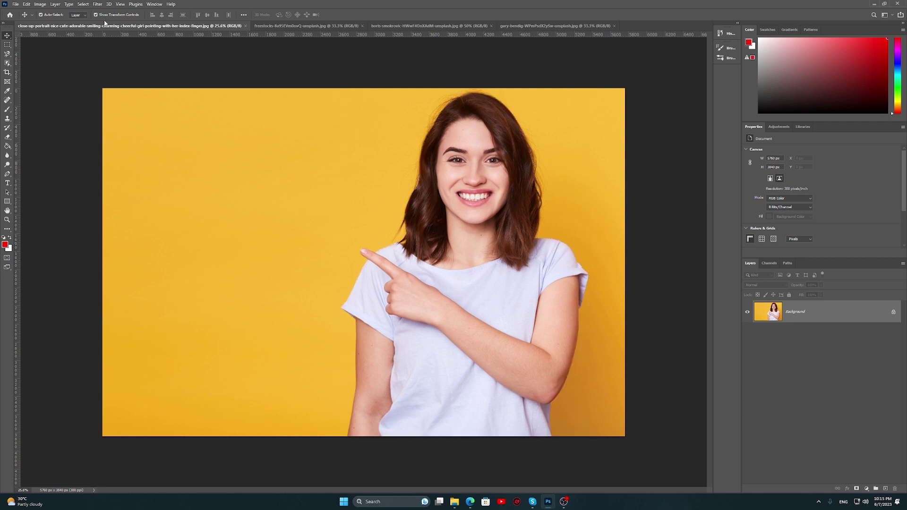
Try Lasso detection mode around her head and hair, deselect, and return to Rectangle mode.
click(7, 63)
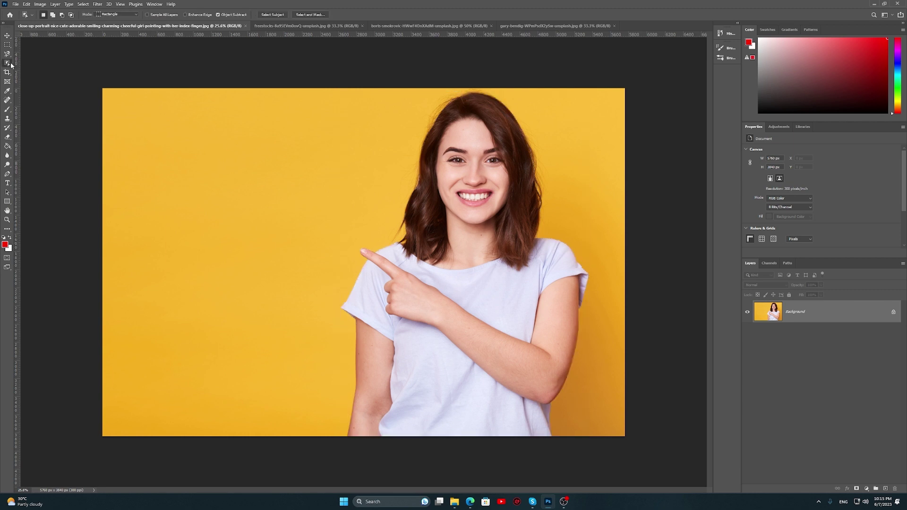
click(115, 14)
click(109, 27)
mouse_move(511, 94)
mouse_down()
mouse_move(458, 283)
mouse_move(511, 94)
mouse_up()
key(ctrl+d)
click(118, 14)
Add Layer 1, unlock the photo as Layer 0, box the woman, and dismiss the no-object warning.
click(885, 488)
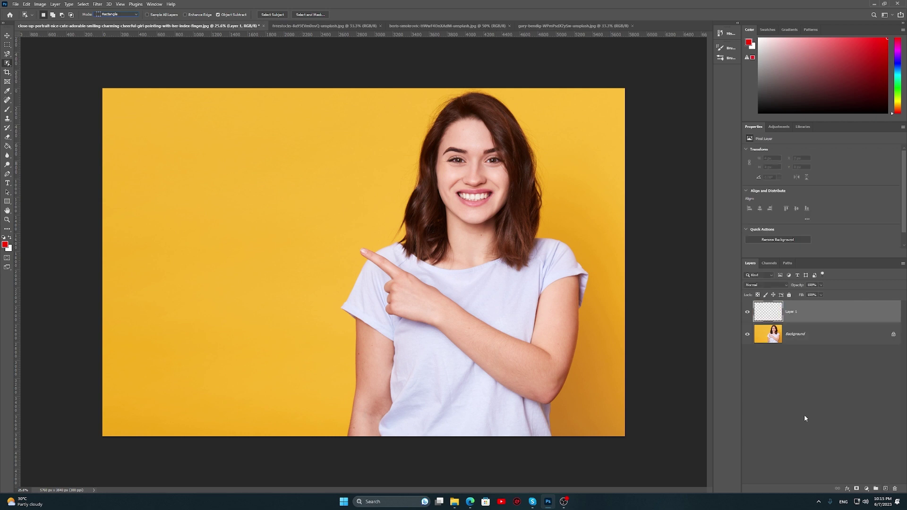
click(893, 336)
click(843, 315)
drag(320, 93, 596, 457)
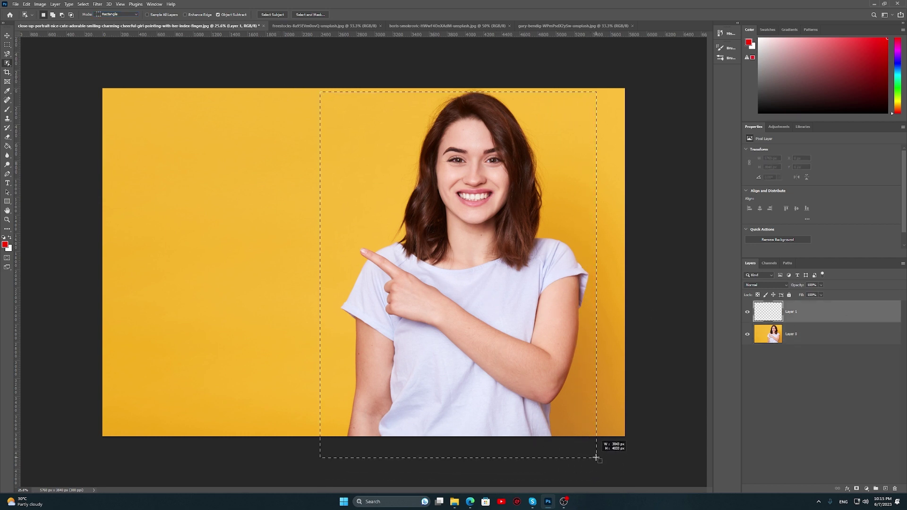
drag(435, 151, 442, 202)
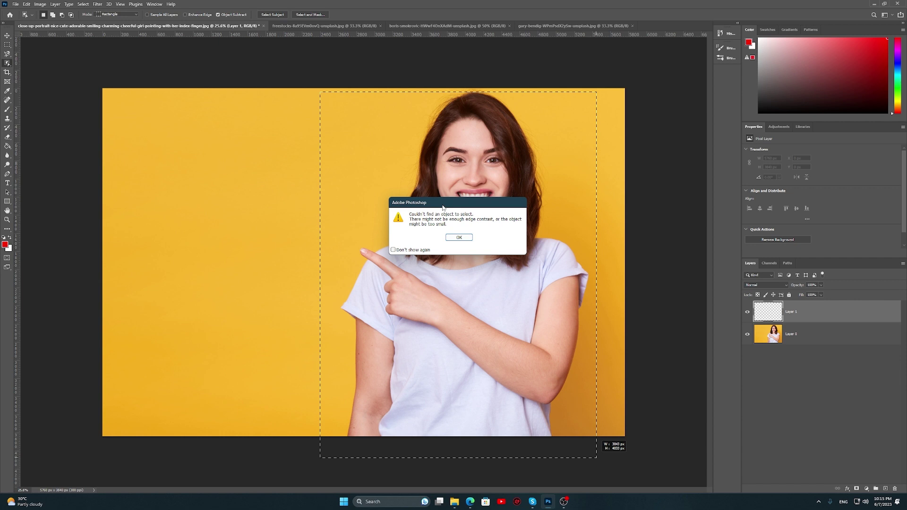
drag(445, 206, 429, 209)
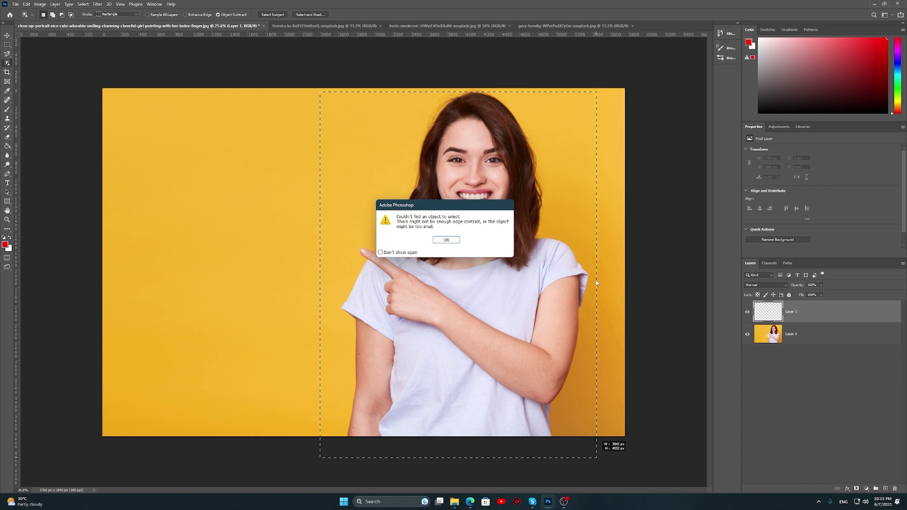
click(447, 240)
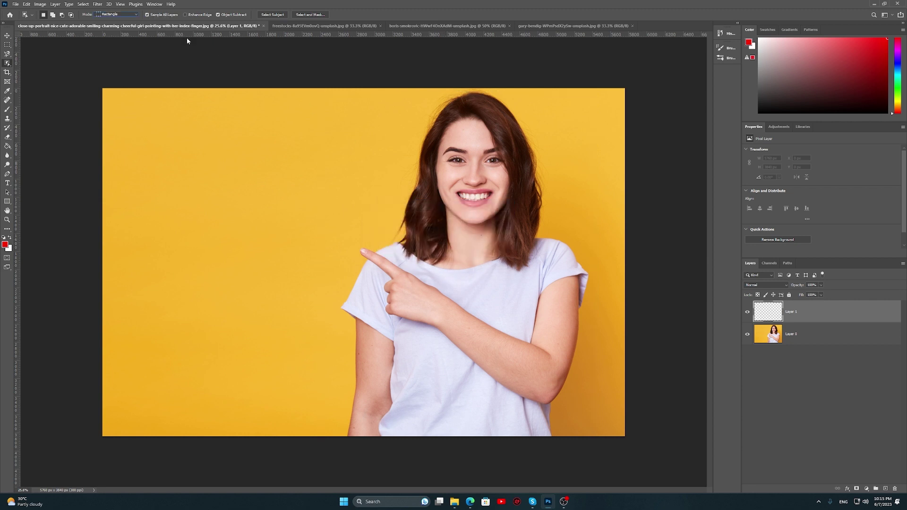
Reselect the woman with an Object Selection box, then subtract her head and hair.
drag(326, 88, 594, 449)
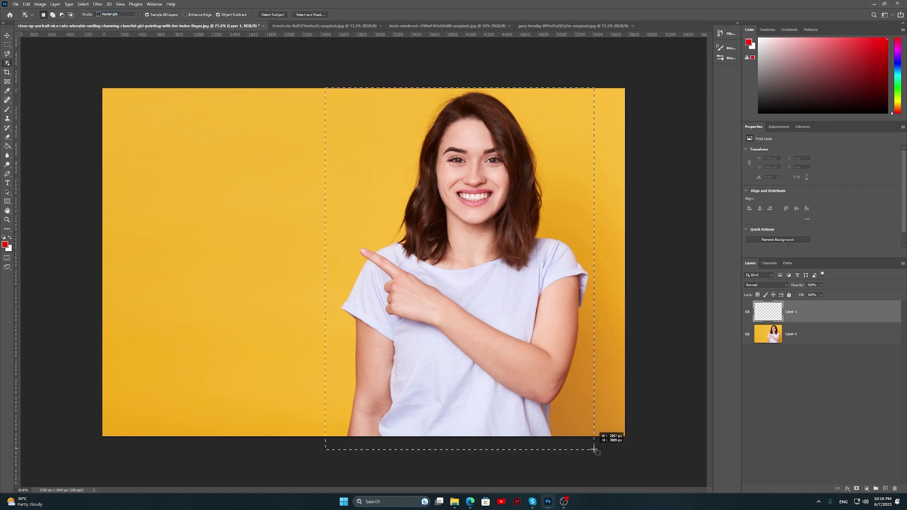
drag(594, 449, 598, 450)
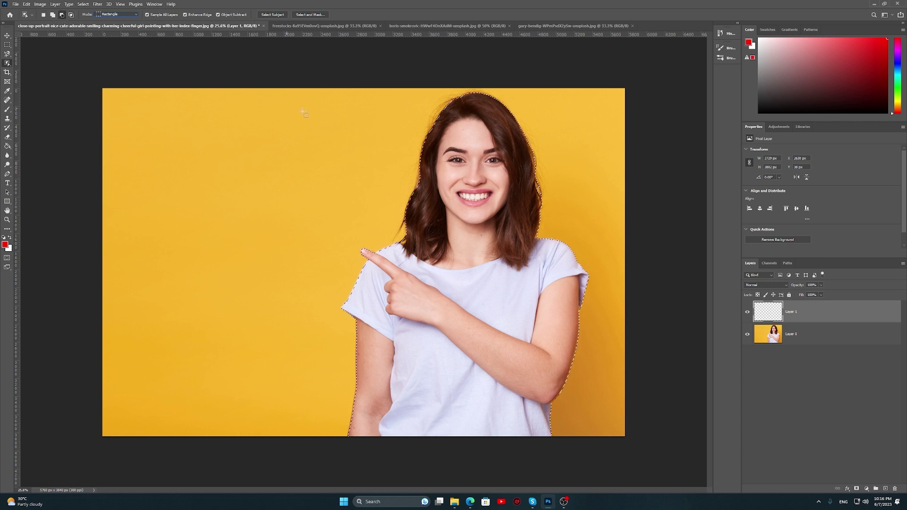
drag(350, 74, 585, 209)
mouse_move(359, 88)
mouse_down()
mouse_move(445, 170)
mouse_move(578, 236)
mouse_up()
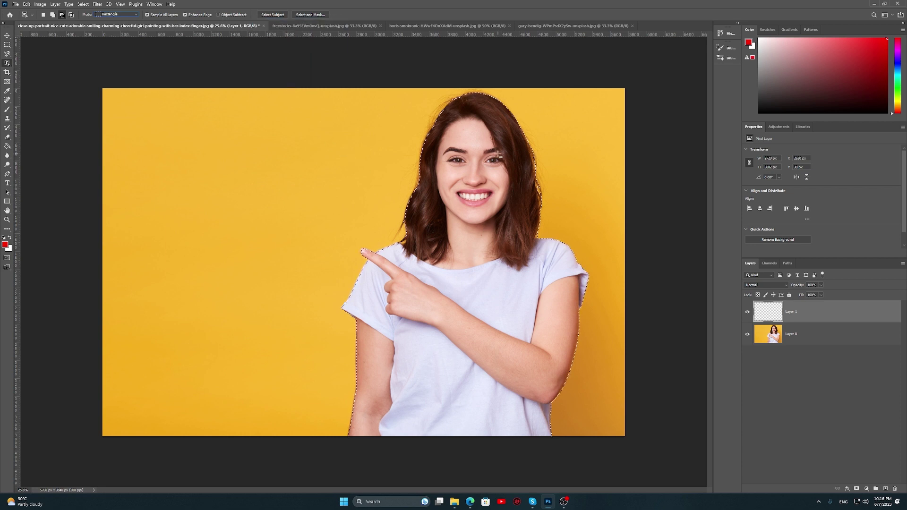
drag(365, 85, 576, 245)
Clear the selection and switch to the winter portrait of the woman in the beanie.
click(7, 35)
key(ctrl+d)
click(296, 26)
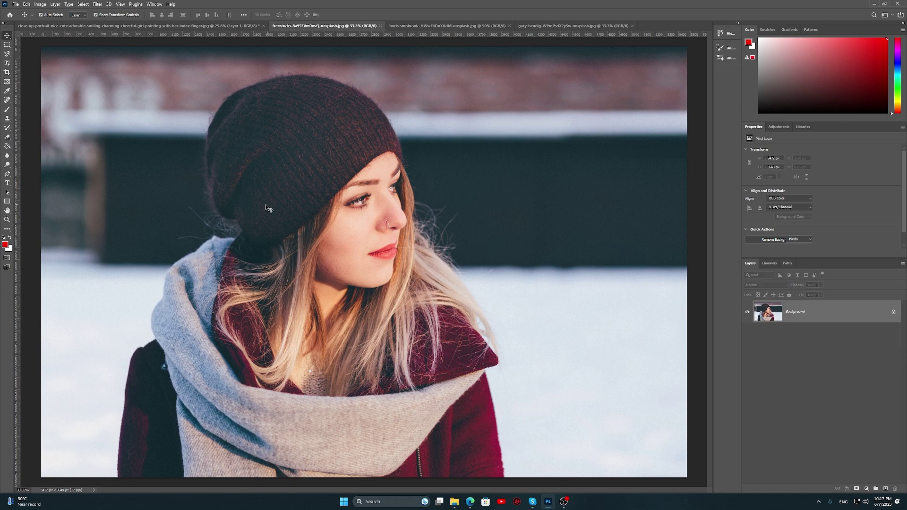
scroll(389, 272, down, 2)
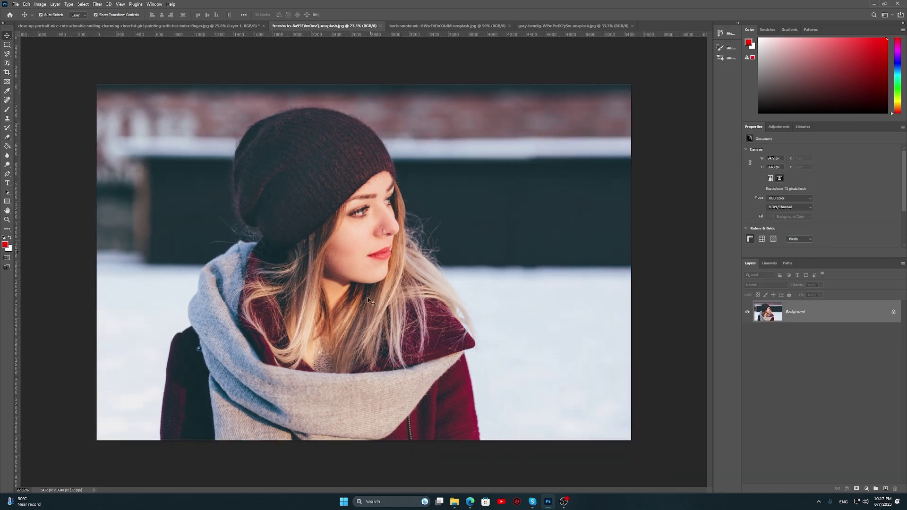
Auto-select the beanie-wearing woman twice, clear it, and switch to the kingfisher photo.
click(8, 63)
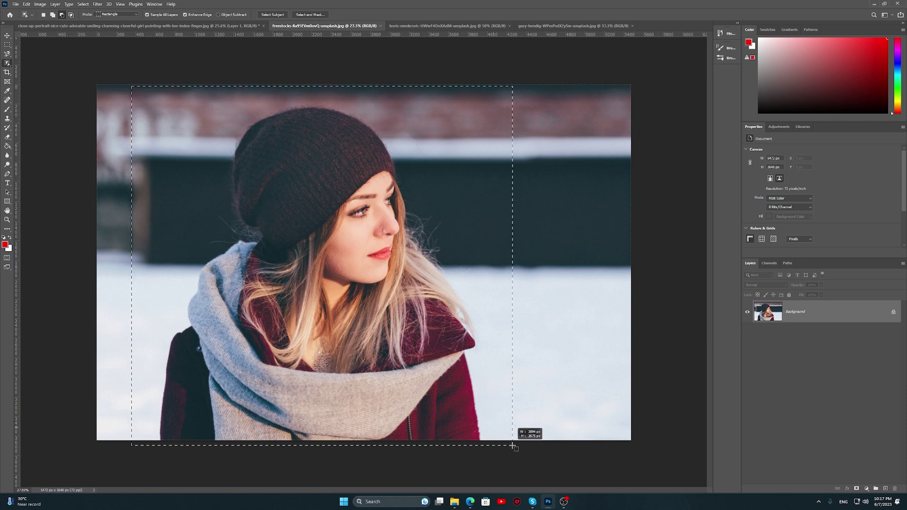
drag(136, 90, 515, 441)
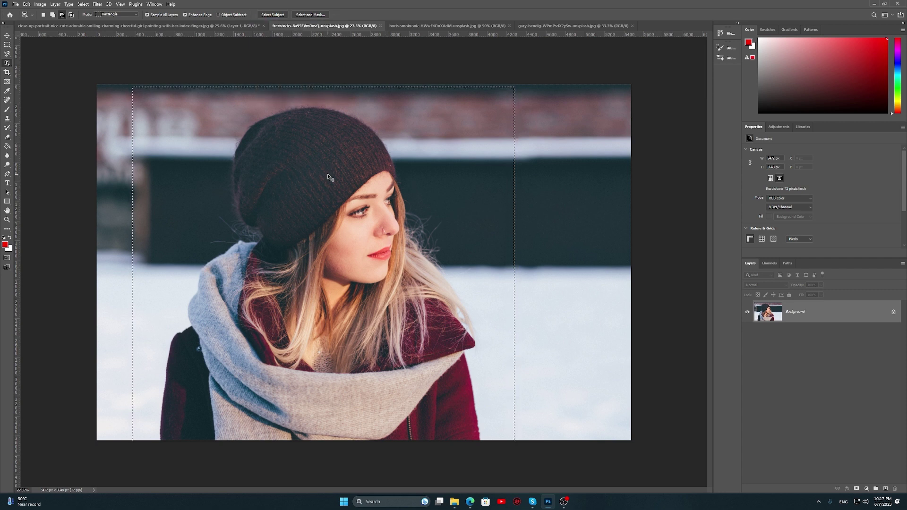
key(ctrl+d)
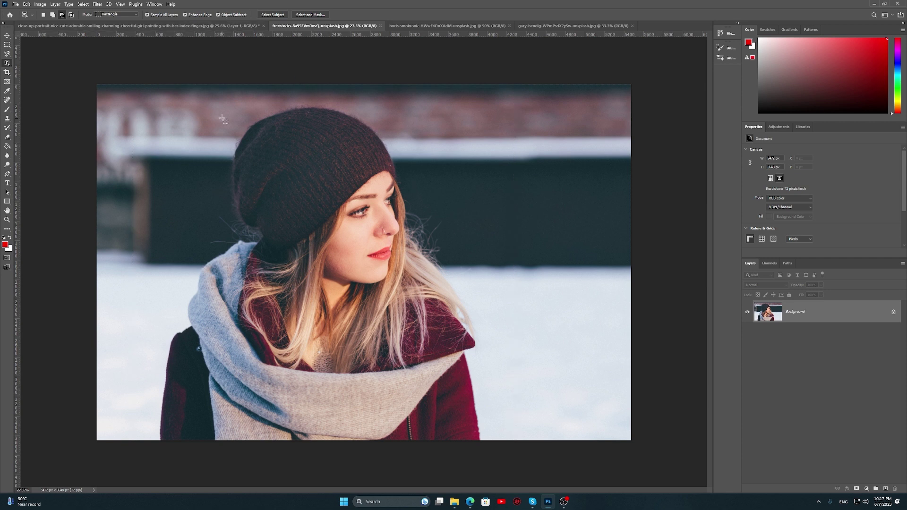
drag(137, 89, 492, 441)
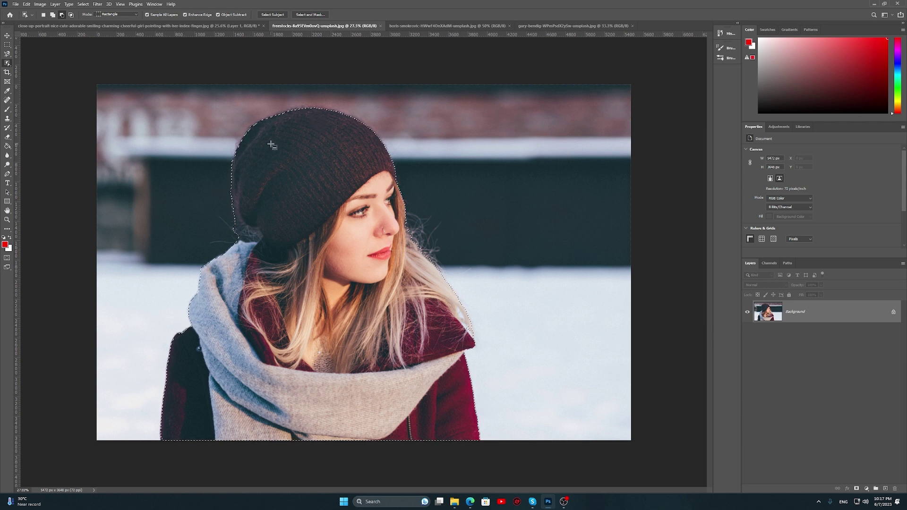
key(ctrl+d)
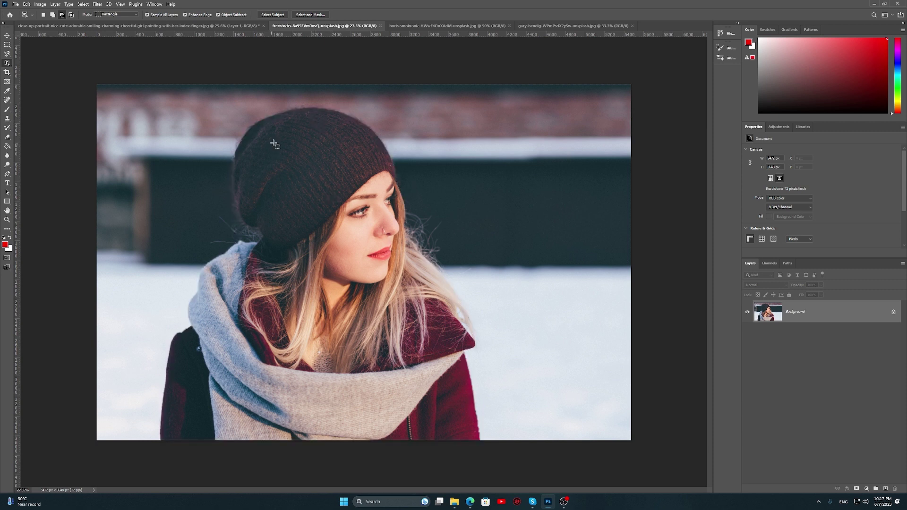
click(399, 26)
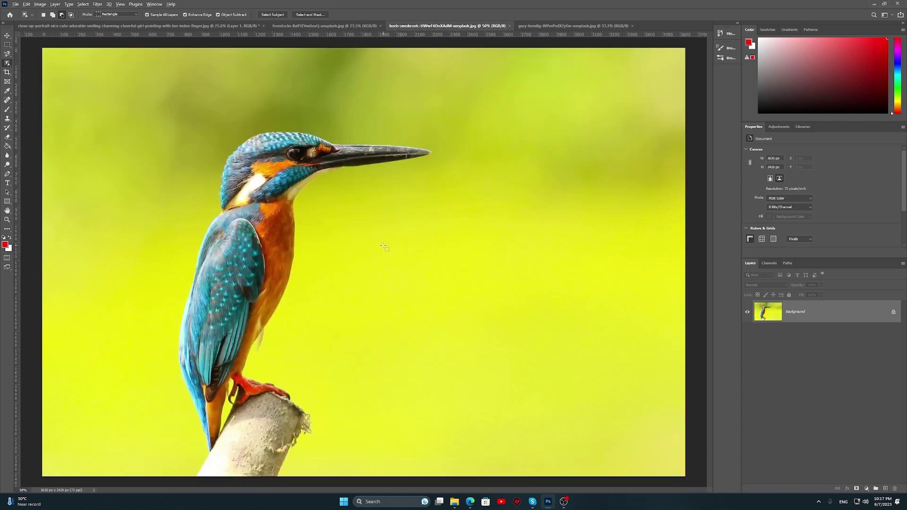
Auto-select the kingfisher and its perch with an Object Selection box and zoom in.
scroll(383, 246, down, 1)
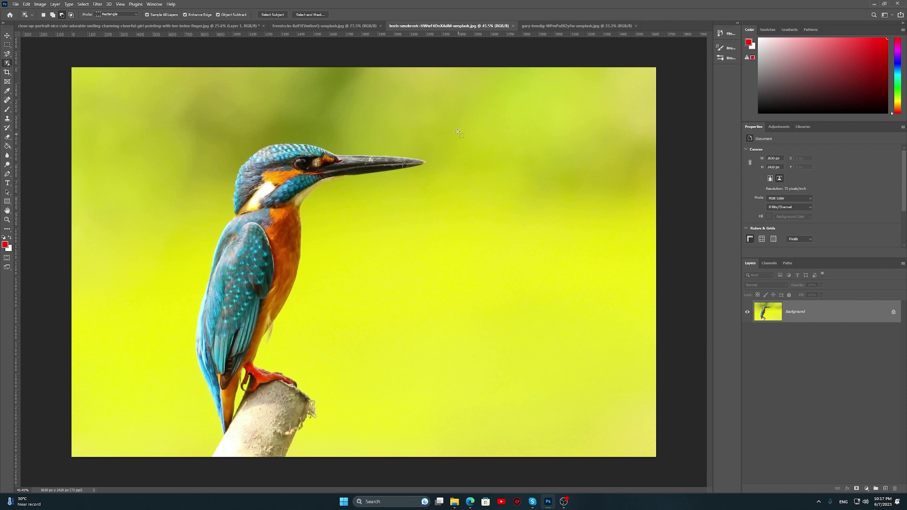
drag(457, 125, 149, 449)
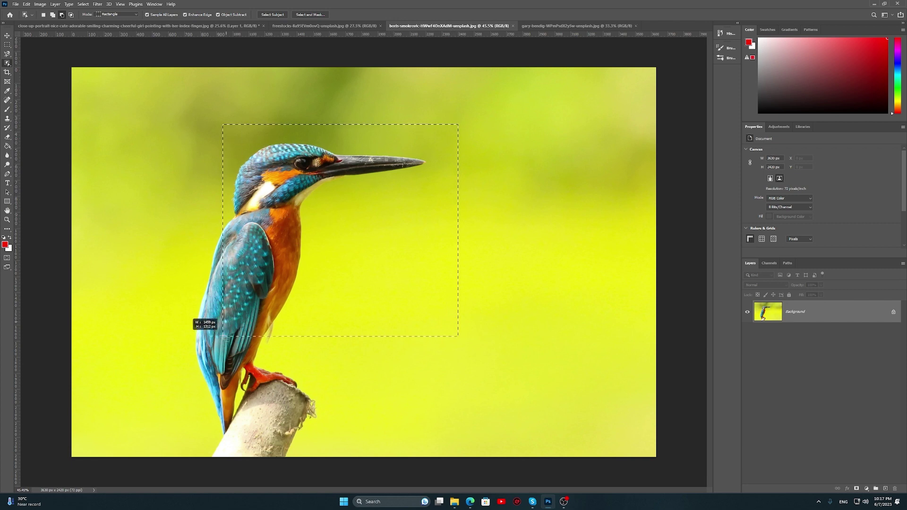
drag(149, 449, 148, 459)
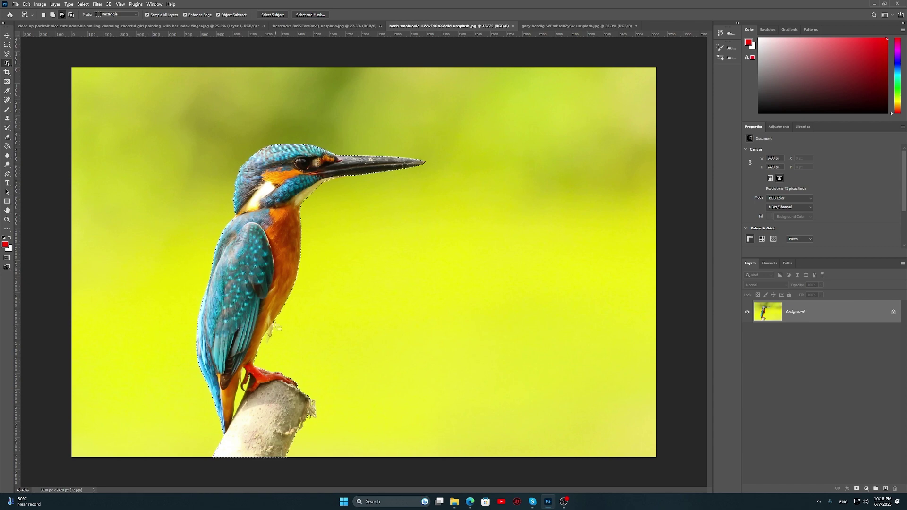
scroll(252, 391, up, 4)
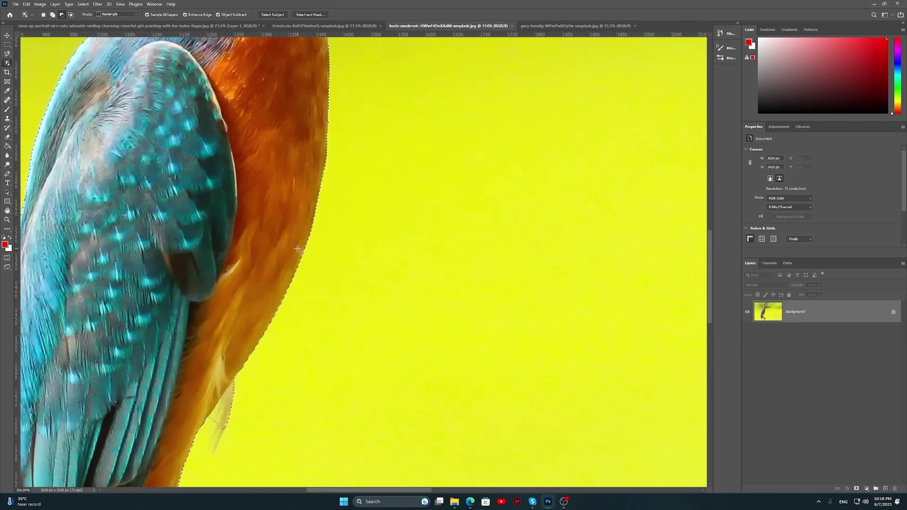
scroll(337, 124, down, 2)
scroll(337, 124, up, 2)
scroll(349, 124, up, 3)
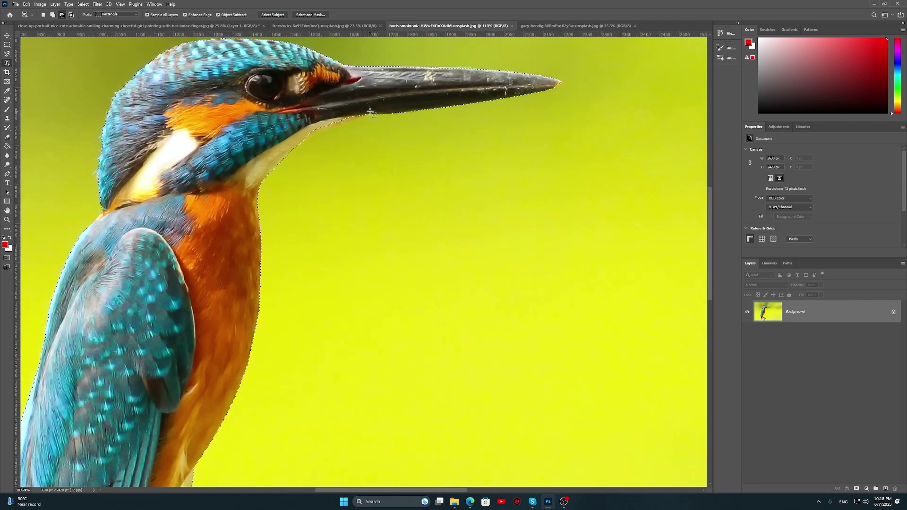
scroll(365, 122, up, 2)
scroll(366, 123, up, 2)
scroll(368, 111, up, 2)
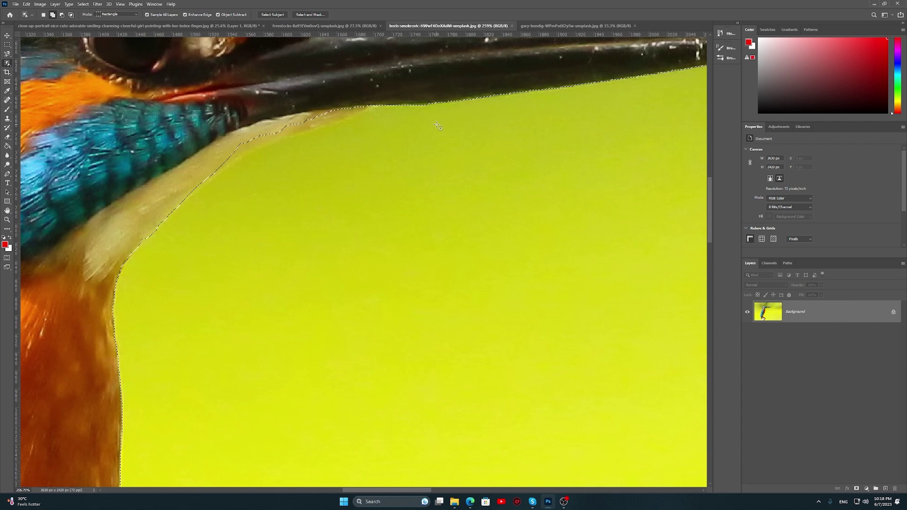
Undo a subtraction under the beak, then add the pale throat edge with Quick Selection.
drag(170, 259, 405, 81)
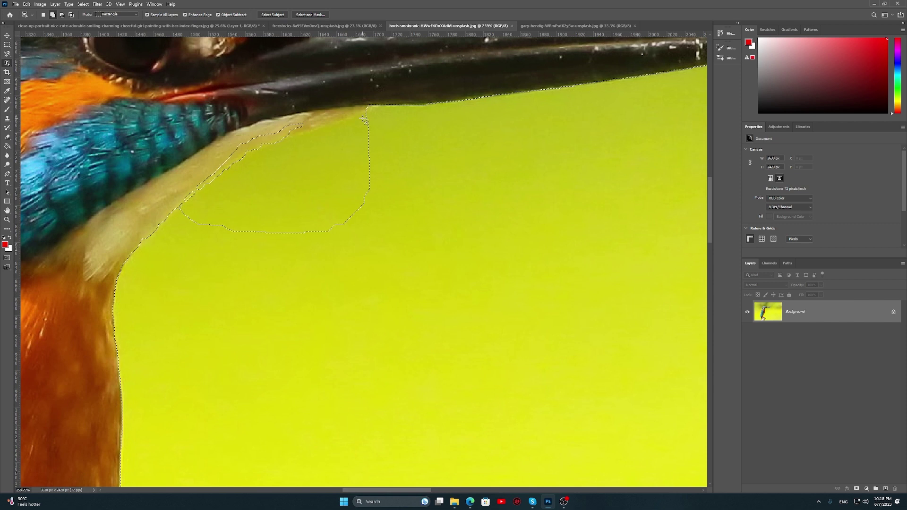
key(z)
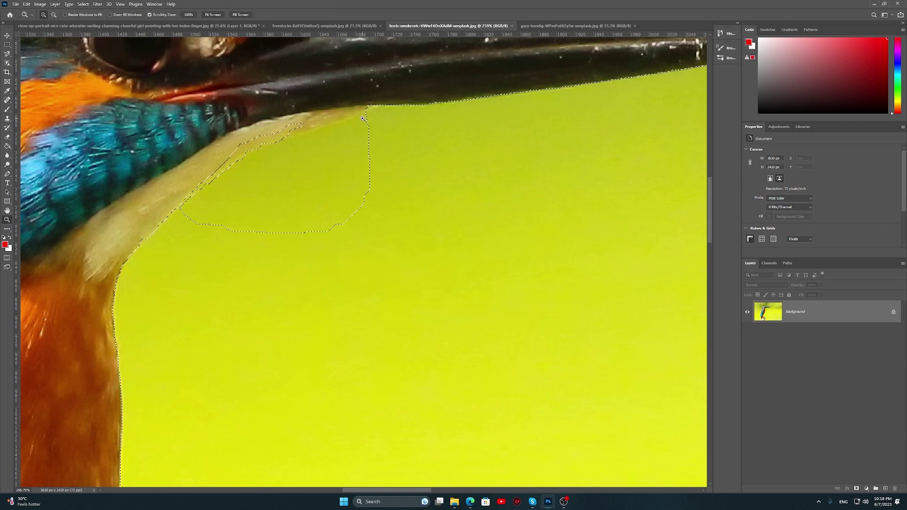
key(ctrl+z)
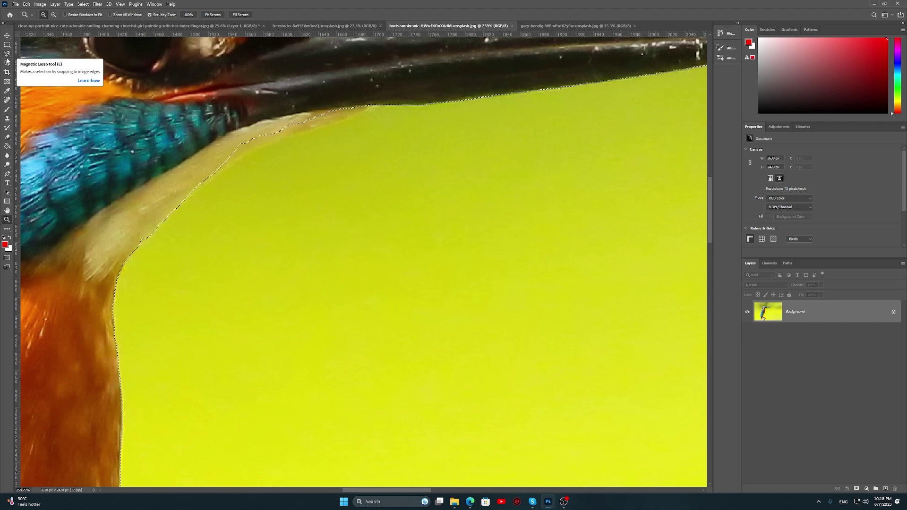
click(7, 63)
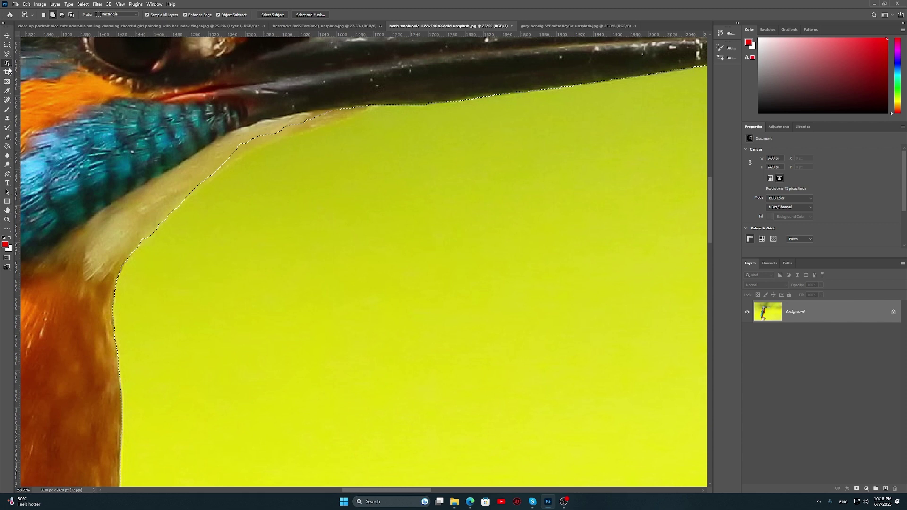
click(28, 69)
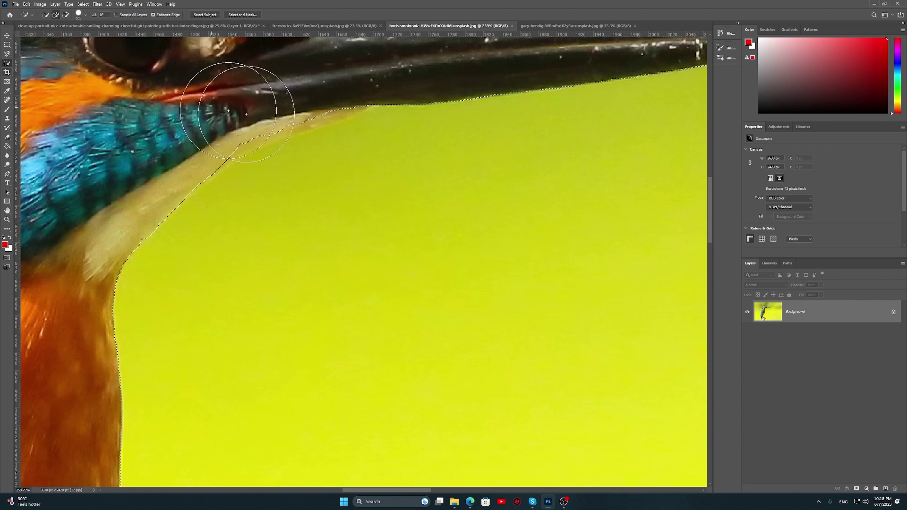
click(299, 116)
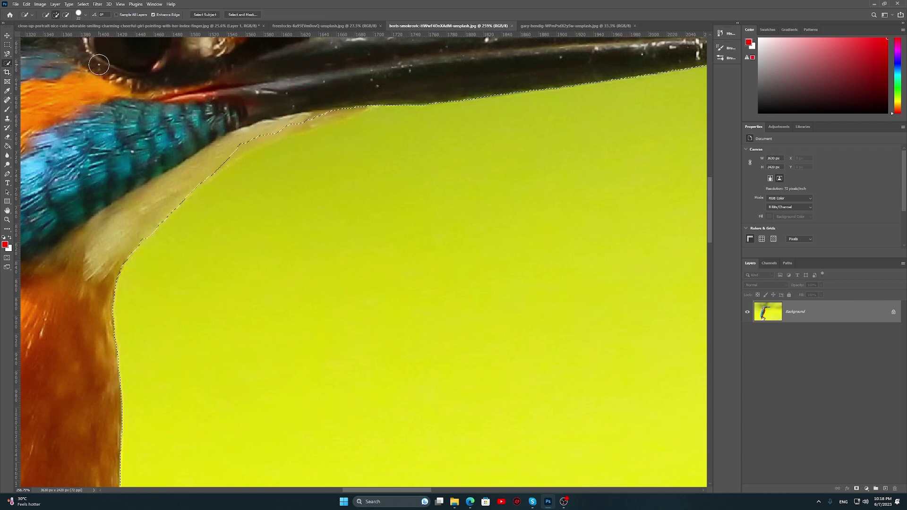
alt+click(341, 109)
drag(222, 161, 245, 164)
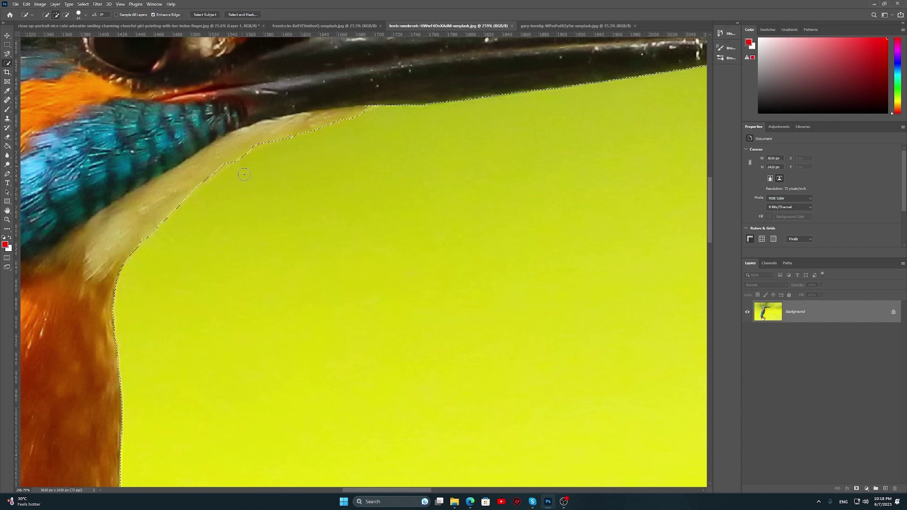
Zoom back out and switch to the flying geese photo.
scroll(257, 210, down, 2)
scroll(256, 210, down, 2)
scroll(257, 210, down, 2)
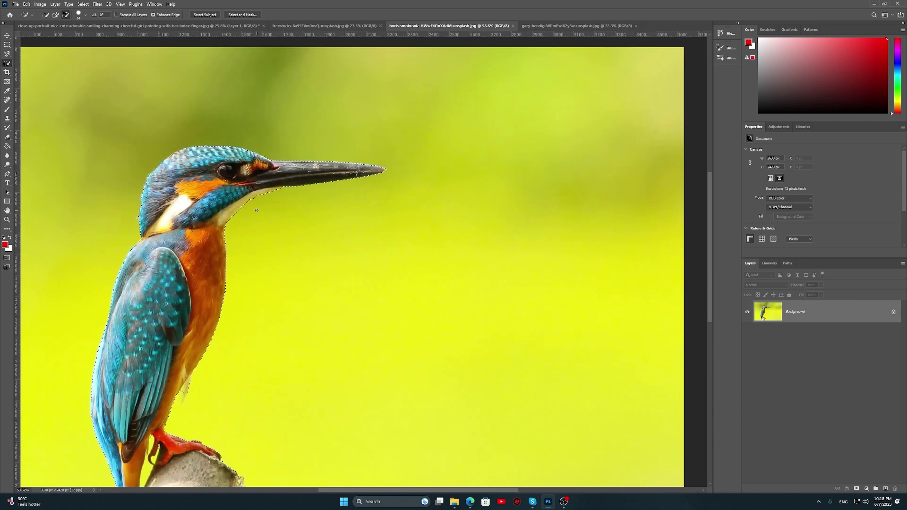
scroll(256, 210, down, 1)
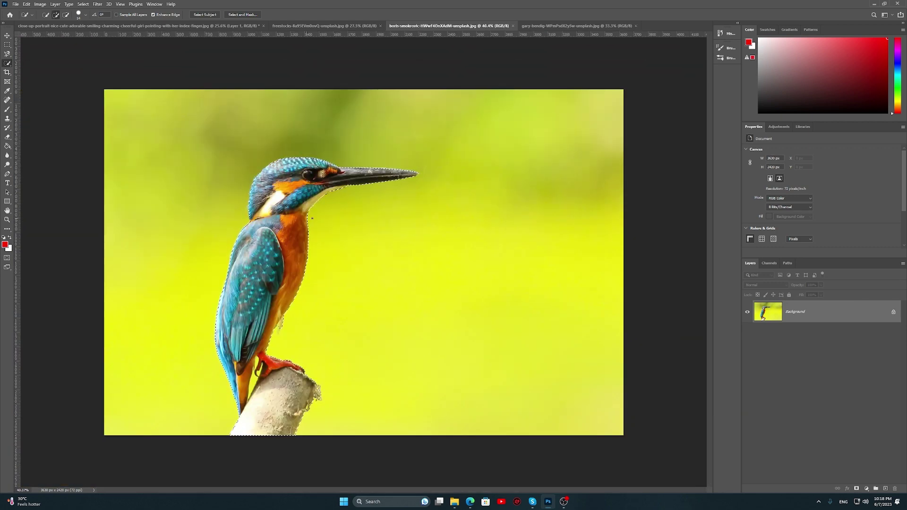
scroll(342, 189, up, 3)
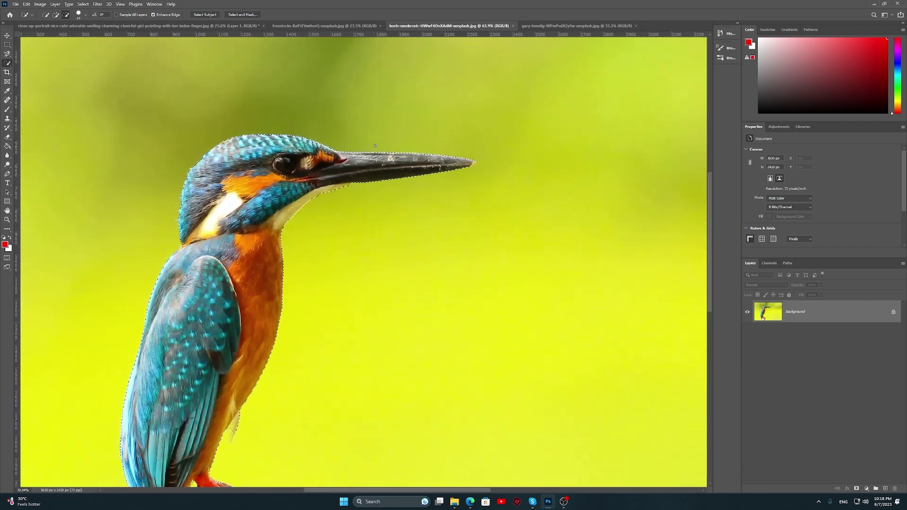
scroll(375, 146, down, 2)
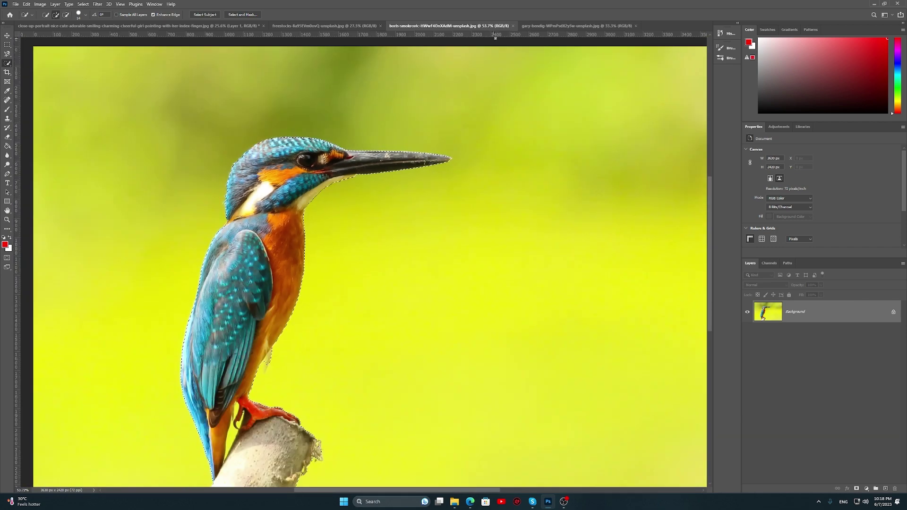
click(557, 26)
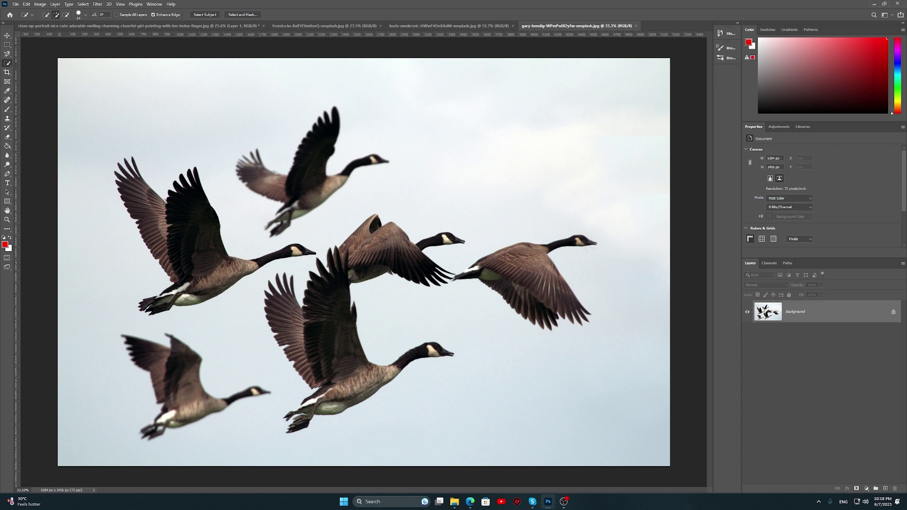
Select the flock of geese with an Object Selection box and zoom in.
click(9, 54)
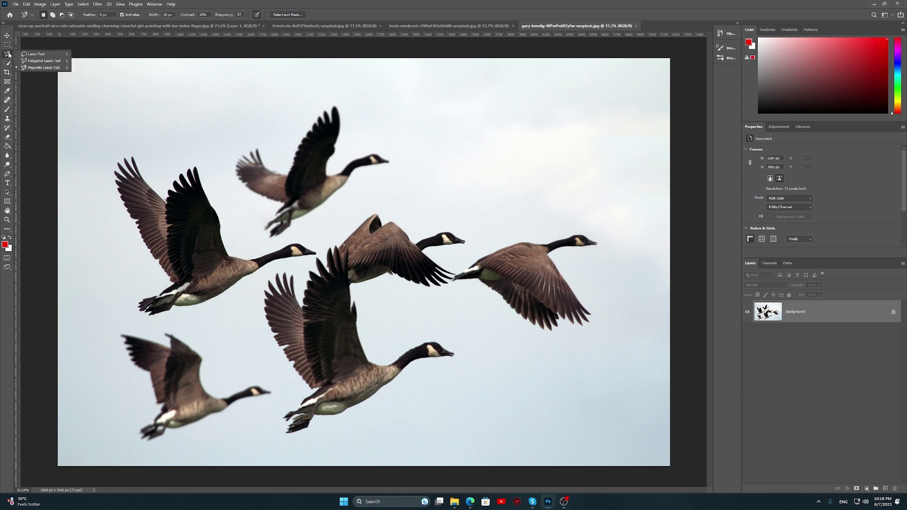
click(8, 62)
click(34, 64)
drag(66, 69, 621, 469)
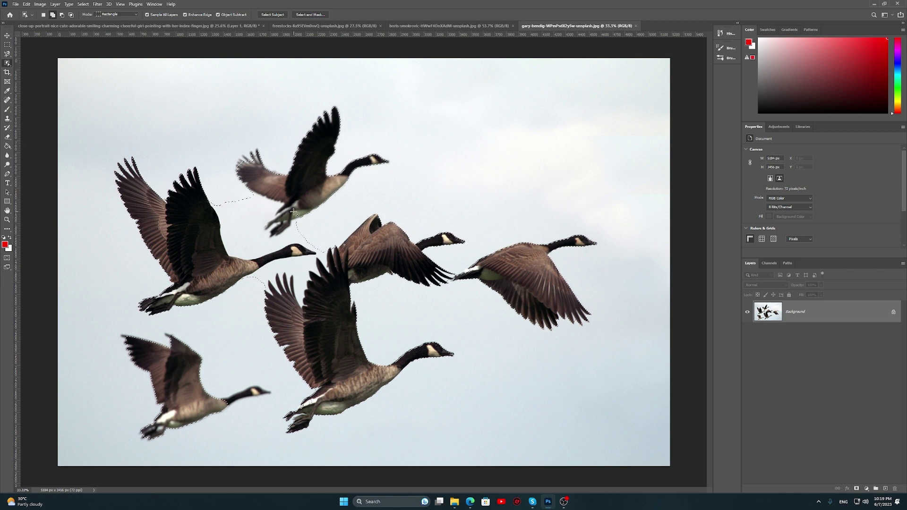
scroll(238, 199, up, 2)
scroll(238, 198, up, 1)
scroll(238, 198, up, 1)
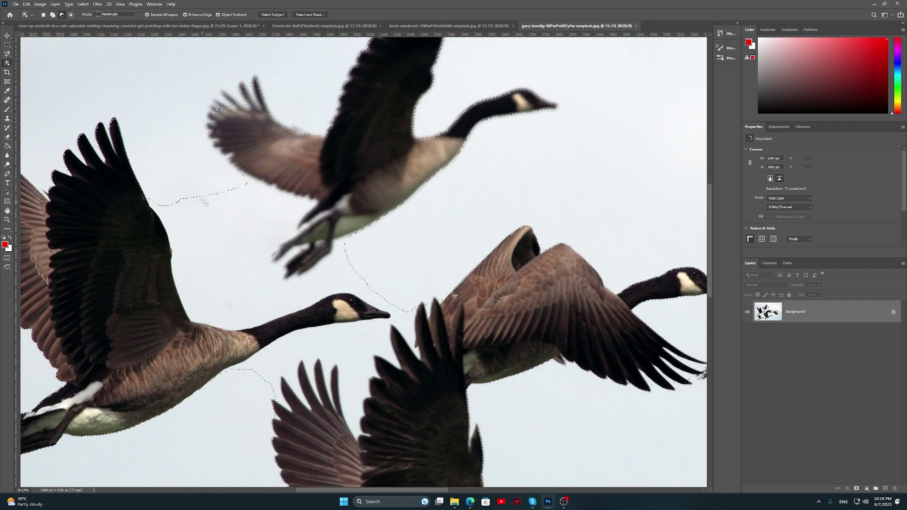
In subtract and Lasso mode, loop out the sky gaps between geese near the beak.
click(62, 15)
click(118, 15)
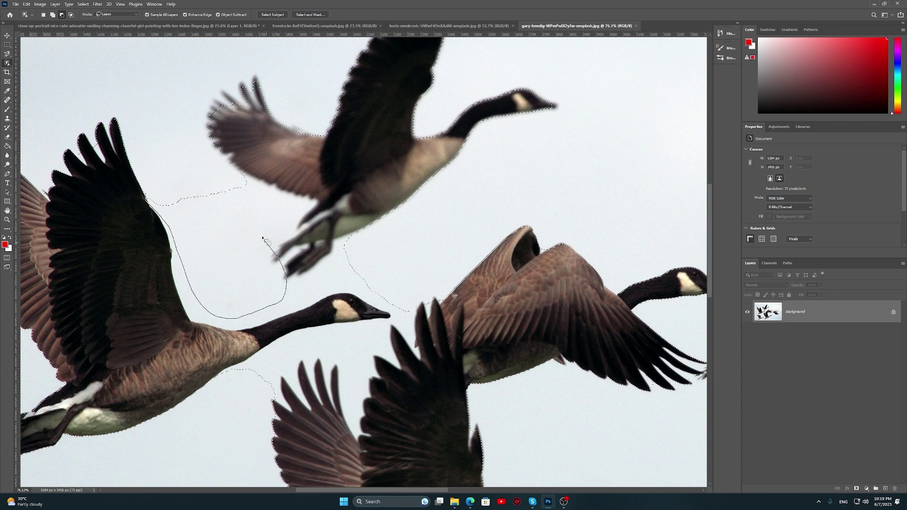
drag(228, 168, 221, 210)
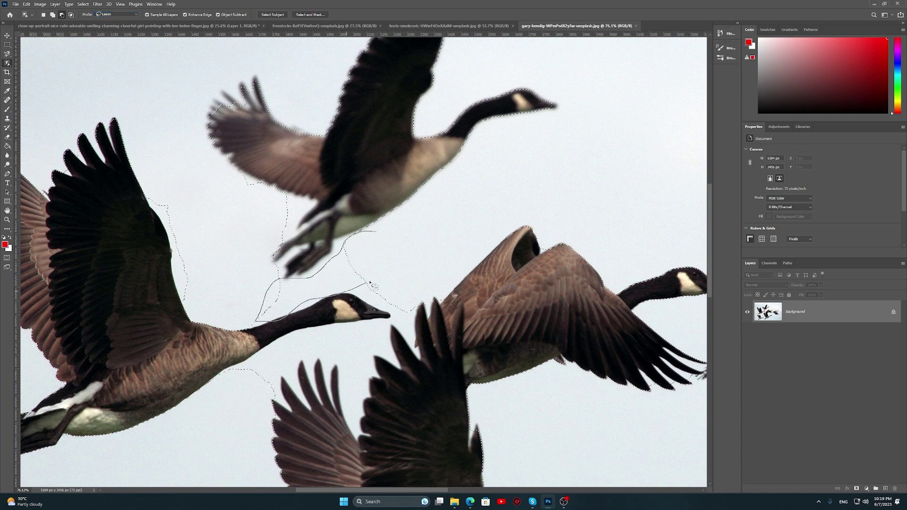
drag(352, 287, 353, 287)
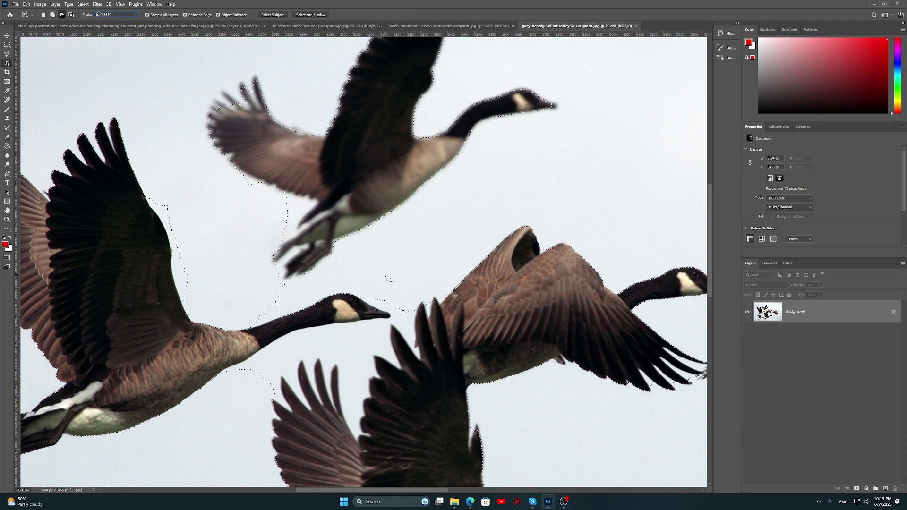
Clear the geese selection, make Layer 0 active in the yellow portrait, then return to the beanie portrait.
key(v)
scroll(334, 261, down, 3)
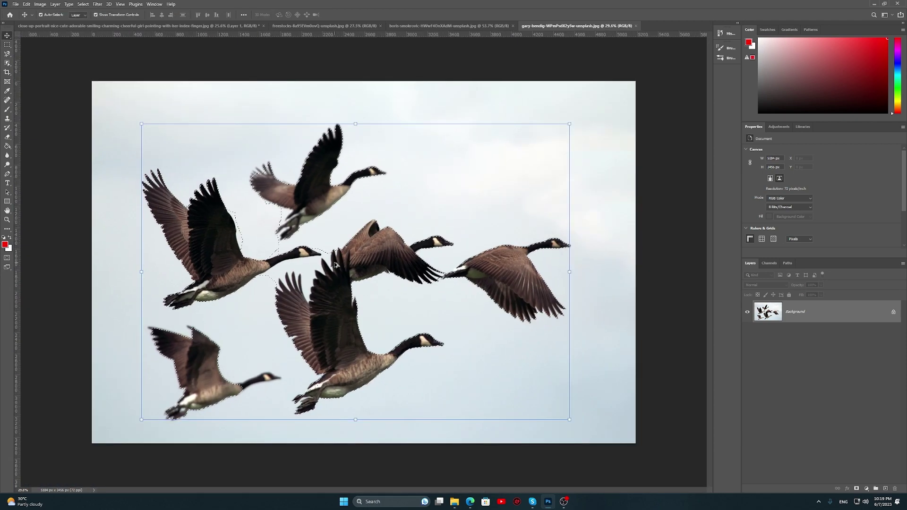
key(ctrl+d)
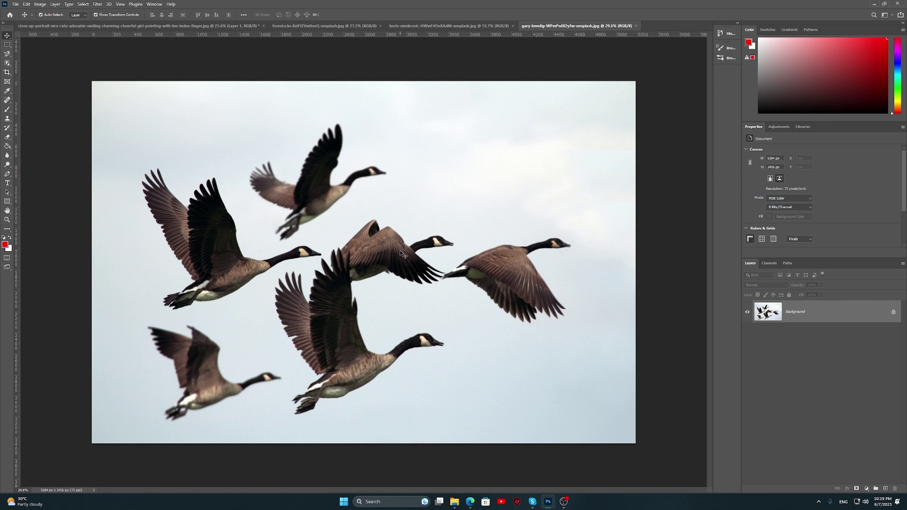
click(171, 25)
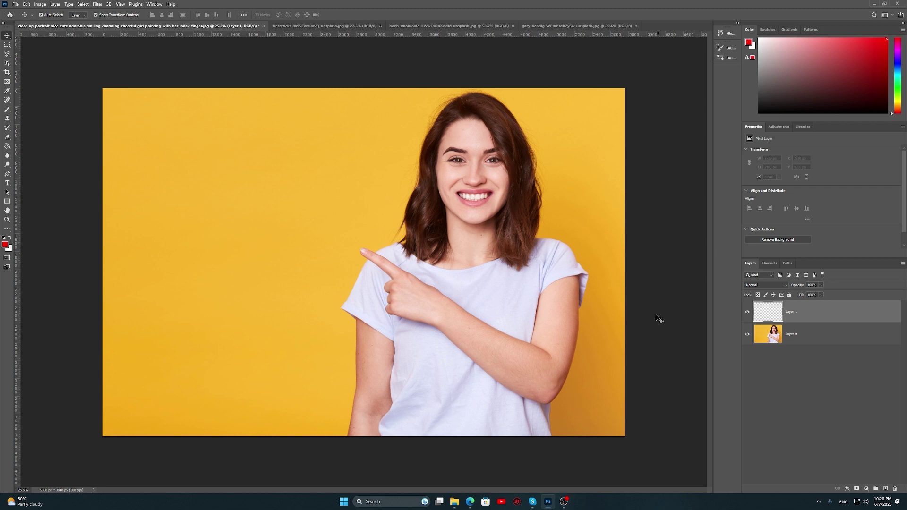
click(834, 337)
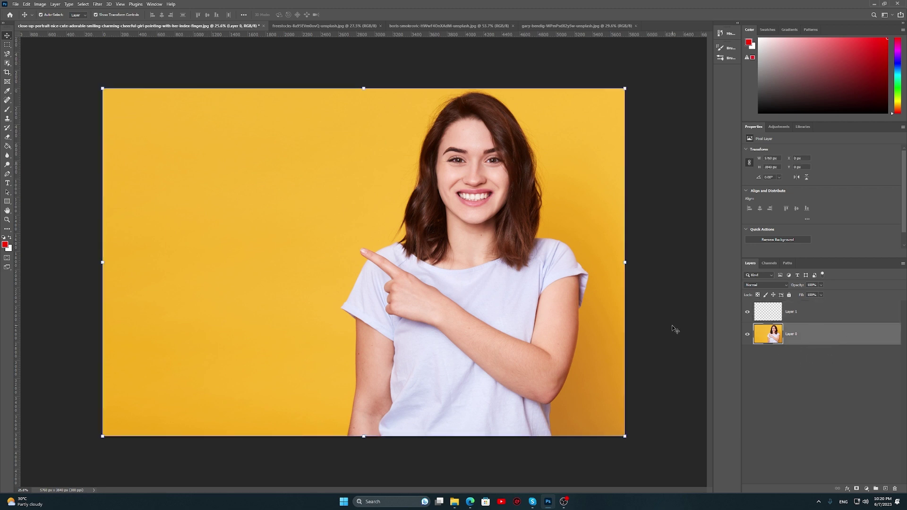
click(321, 26)
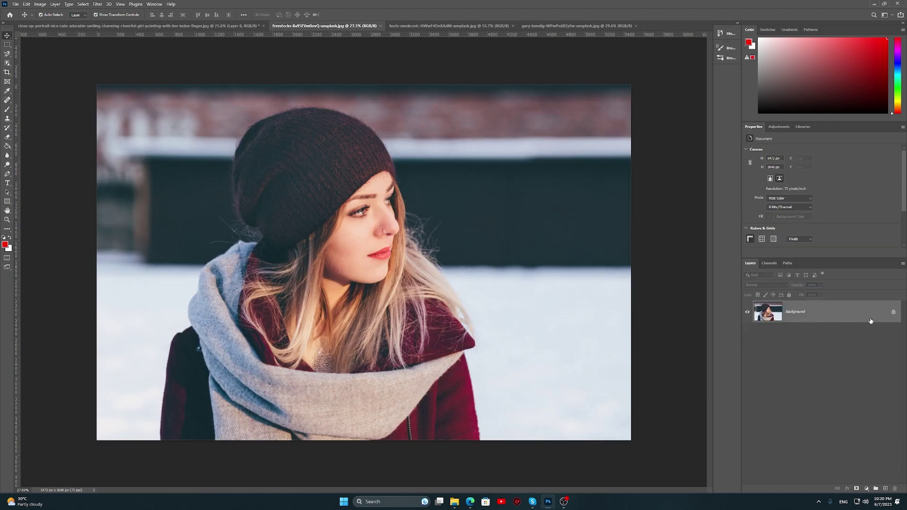
Unlock the Background layer and apply Quick Actions' Remove Background to the beanie portrait.
click(893, 314)
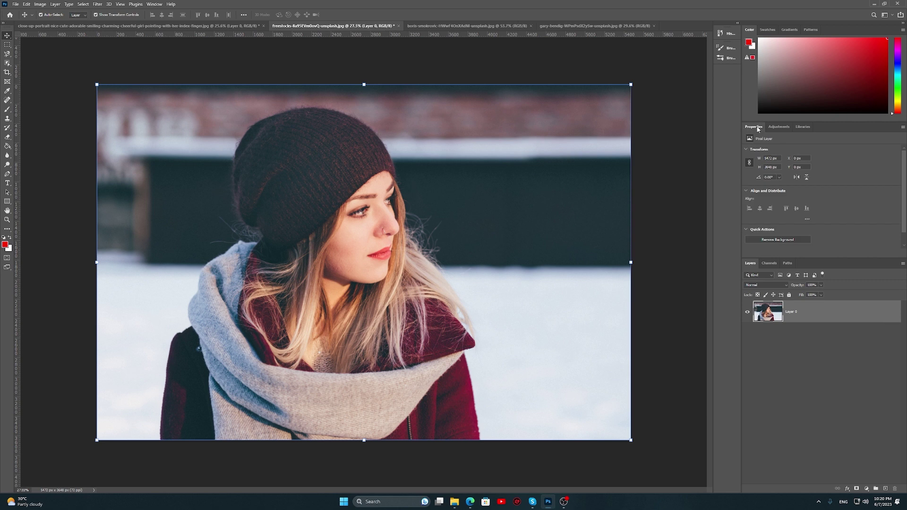
scroll(904, 207, down, 1)
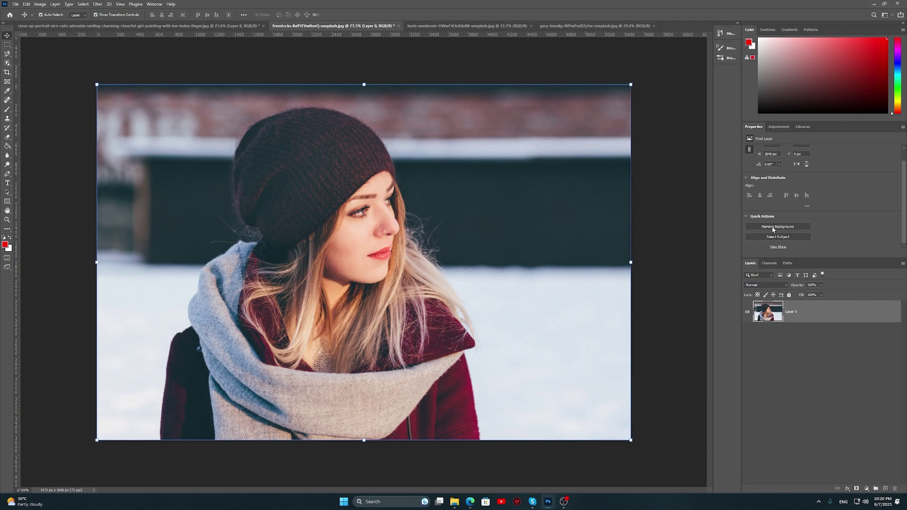
click(773, 229)
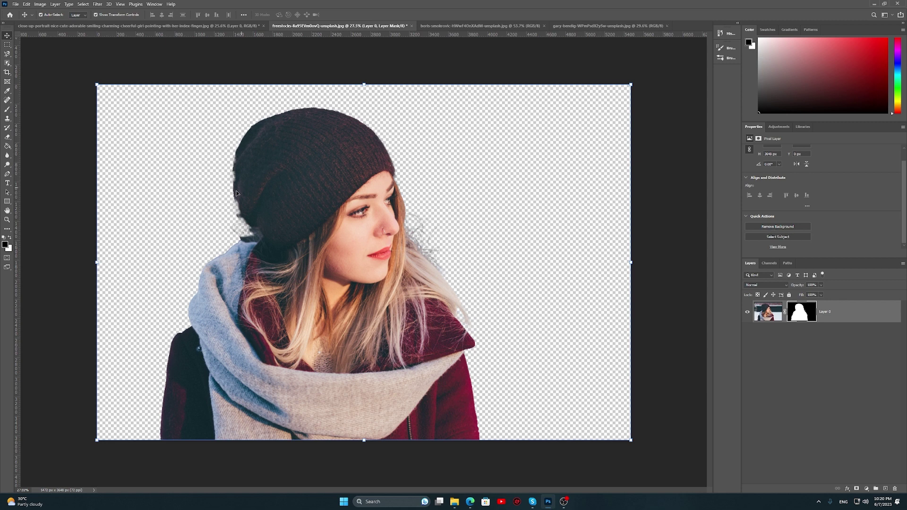
scroll(264, 215, up, 2)
scroll(246, 182, up, 2)
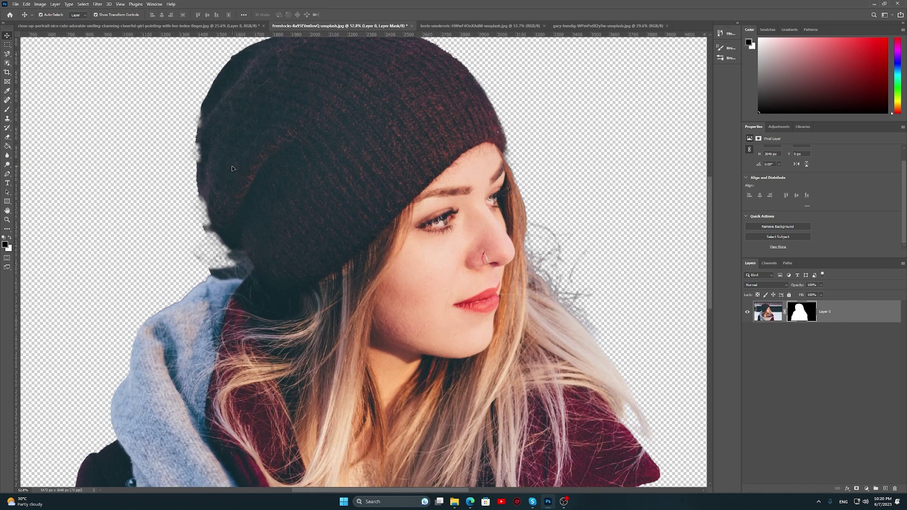
scroll(330, 160, up, 2)
scroll(376, 118, up, 1)
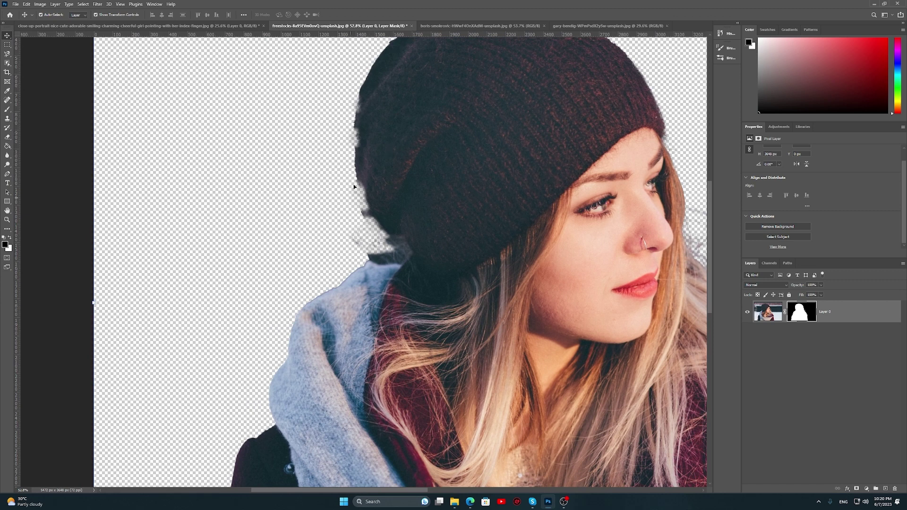
Select Layer 0's mask thumbnail and fit the whole image in the window.
click(802, 312)
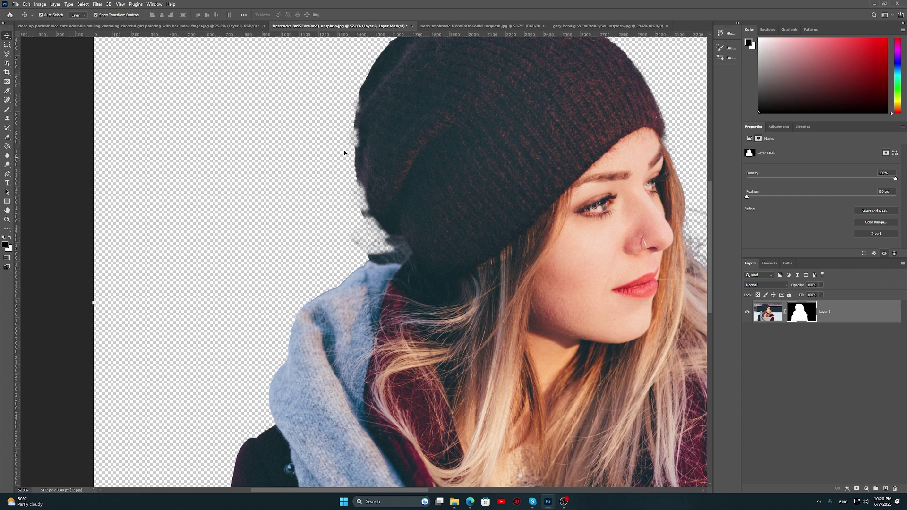
key(ctrl+0)
scroll(380, 248, down, 1)
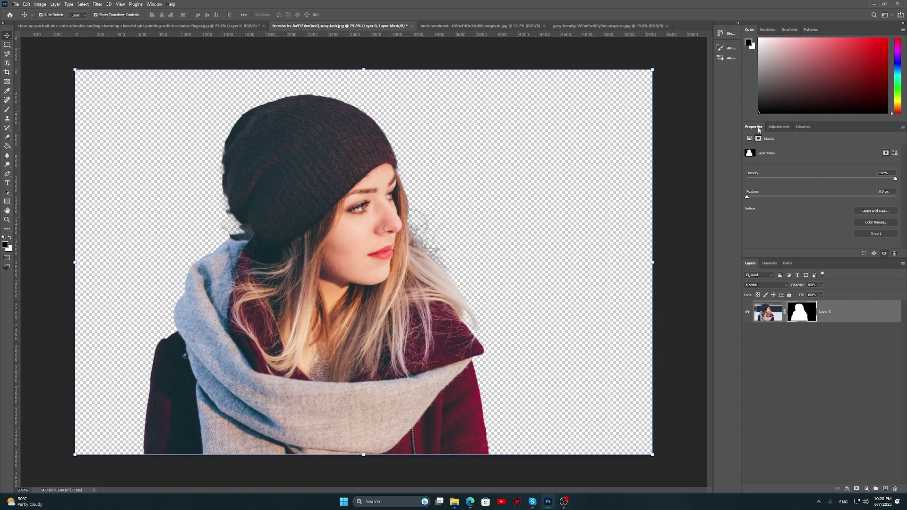
click(154, 4)
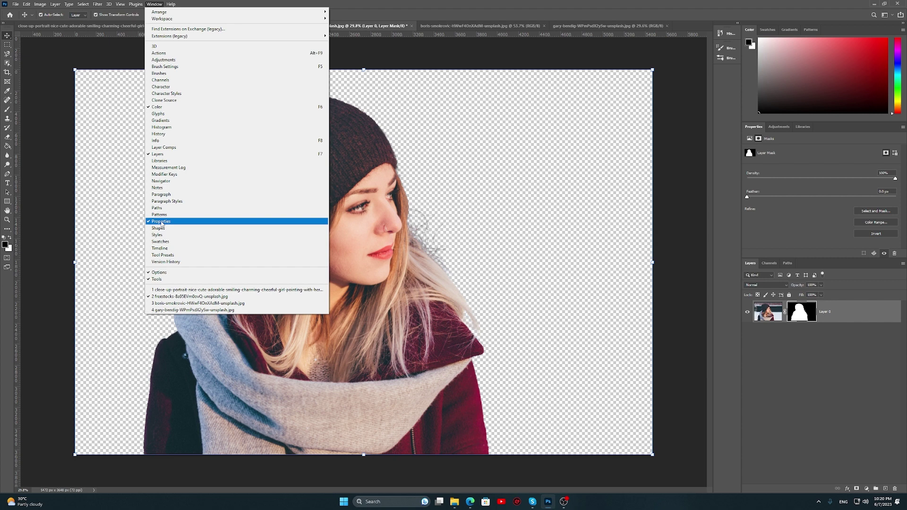
Close the Window menu and return to the boris-smokrovic kingfisher document.
click(154, 5)
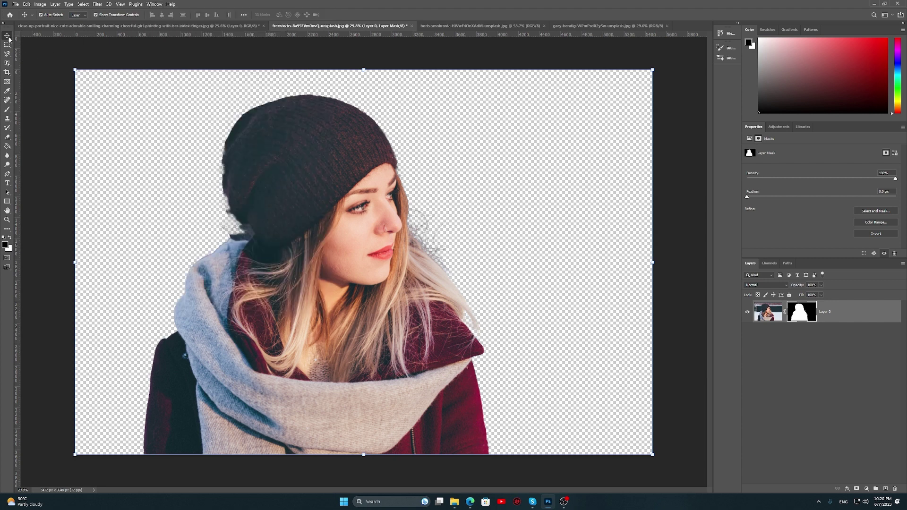
click(480, 25)
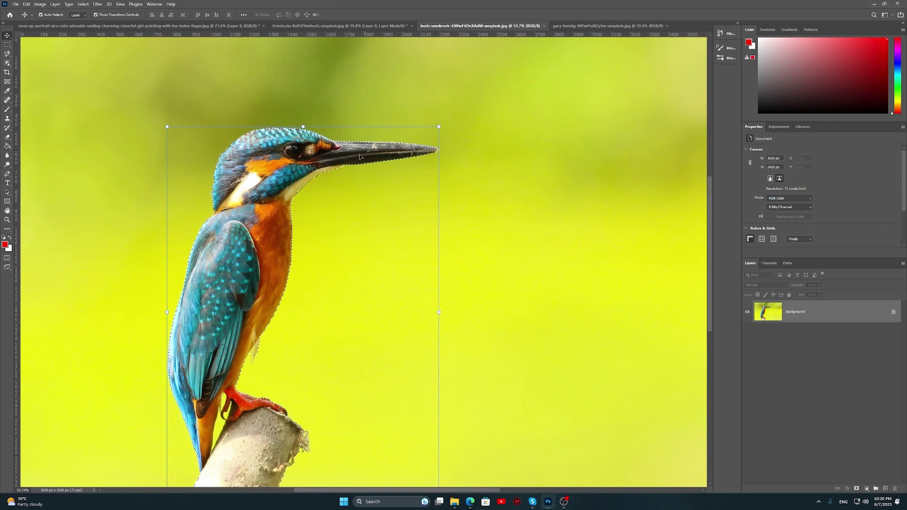
Reset the default colours, clear the selection and fit the kingfisher image to the screen.
key(d)
key(ctrl+d)
key(ctrl+0)
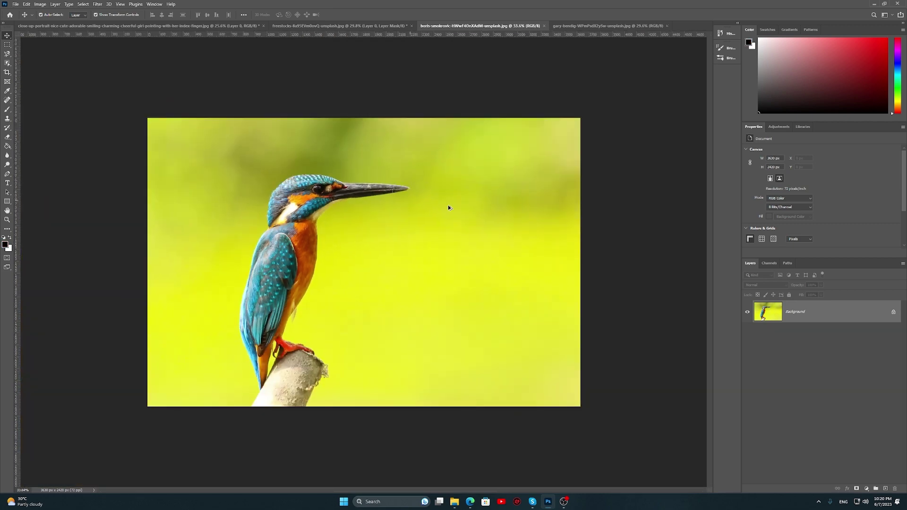
Unlock the Background layer into Layer 0 and apply Remove Background to mask the yellow-green backdrop.
click(893, 312)
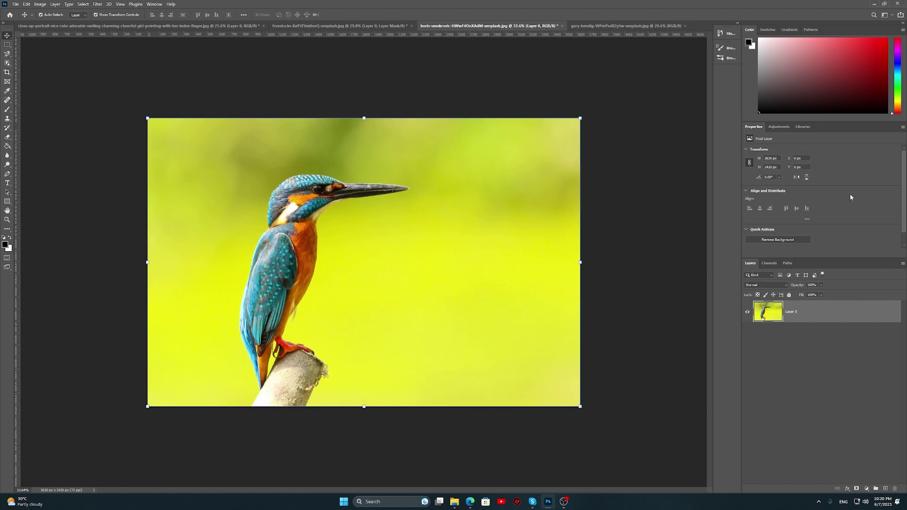
scroll(781, 237, down, 1)
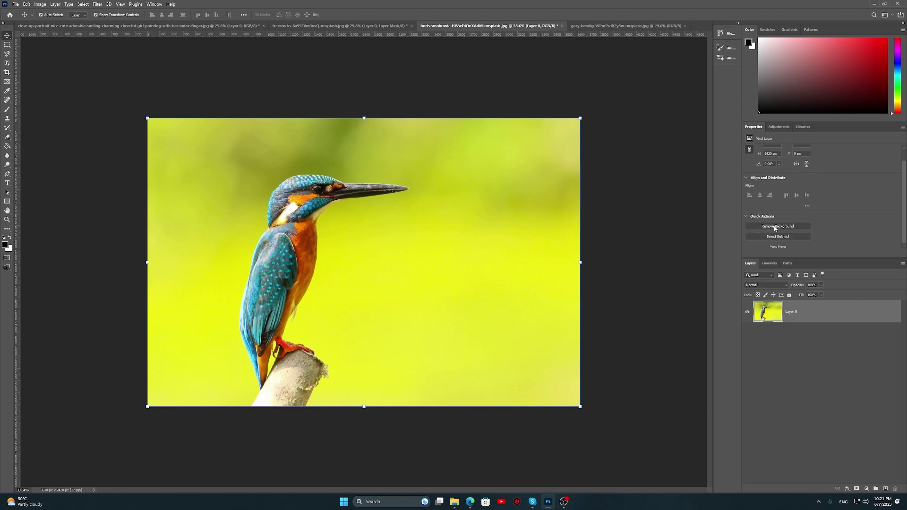
click(775, 227)
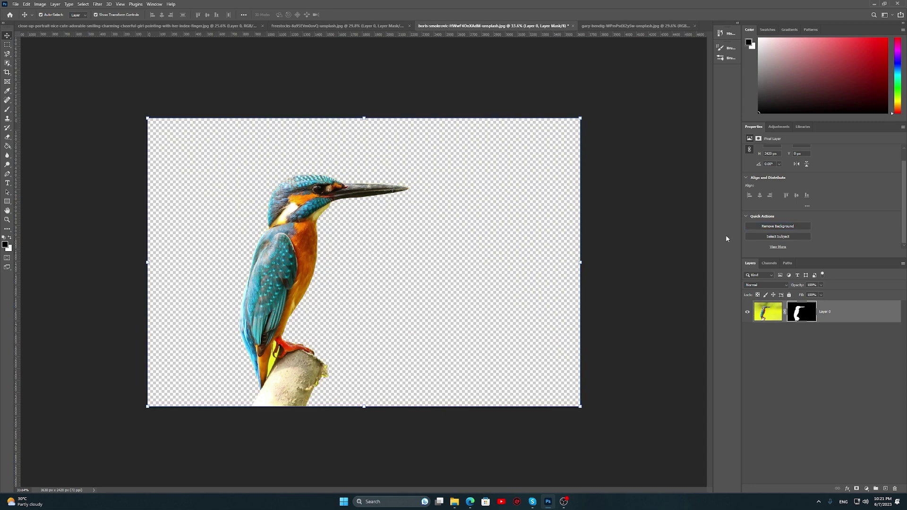
scroll(356, 207, up, 3)
scroll(355, 206, up, 2)
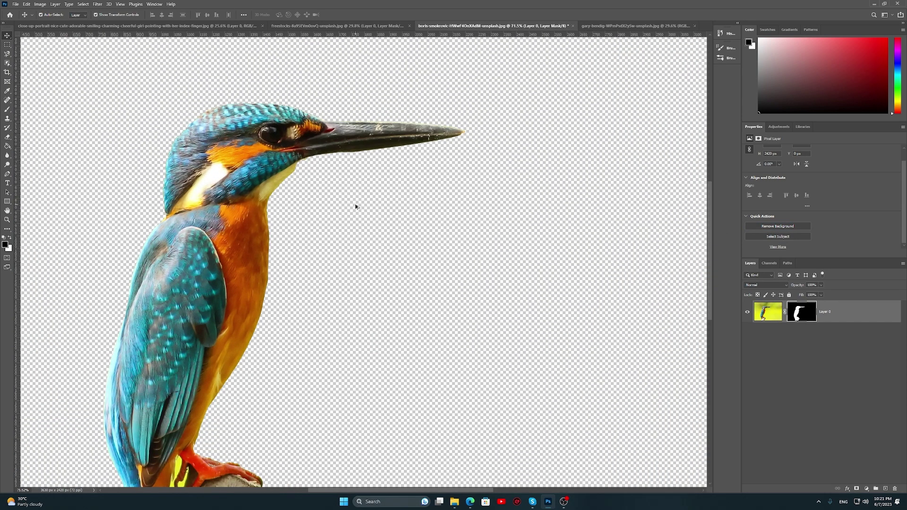
scroll(356, 206, down, 1)
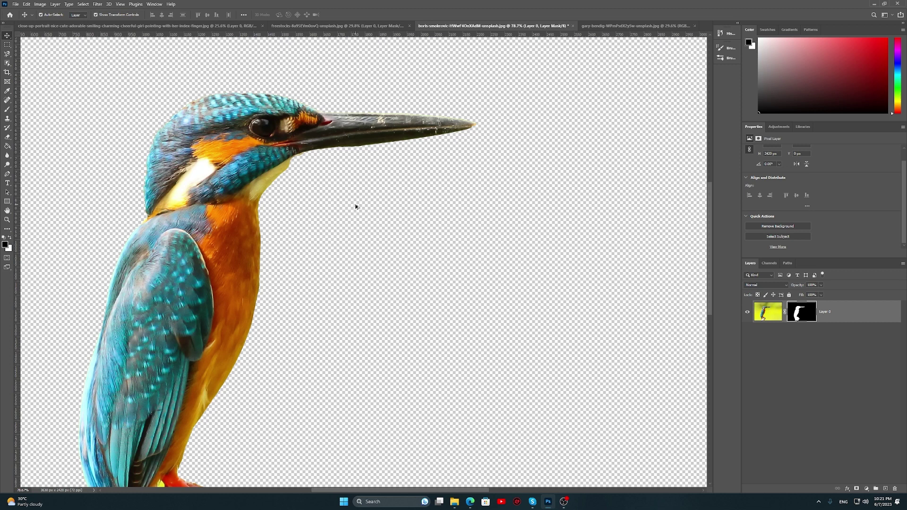
scroll(356, 207, down, 1)
scroll(356, 207, down, 1)
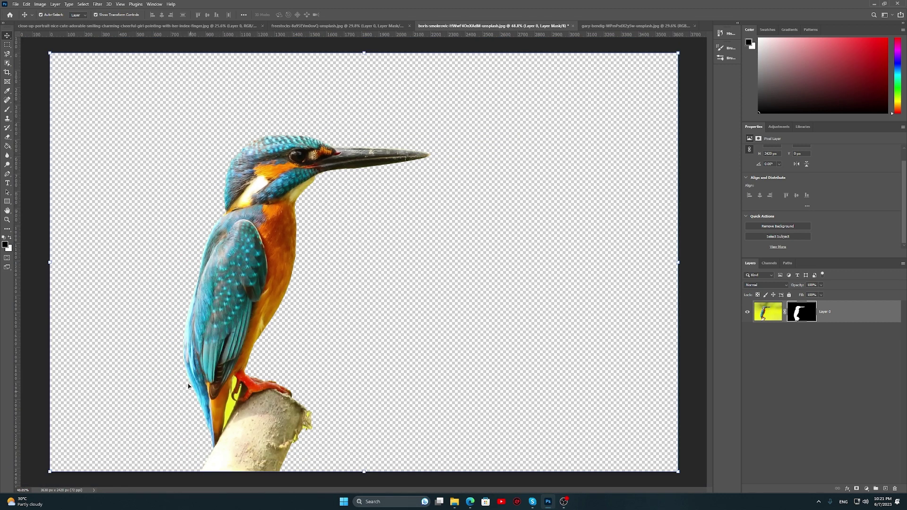